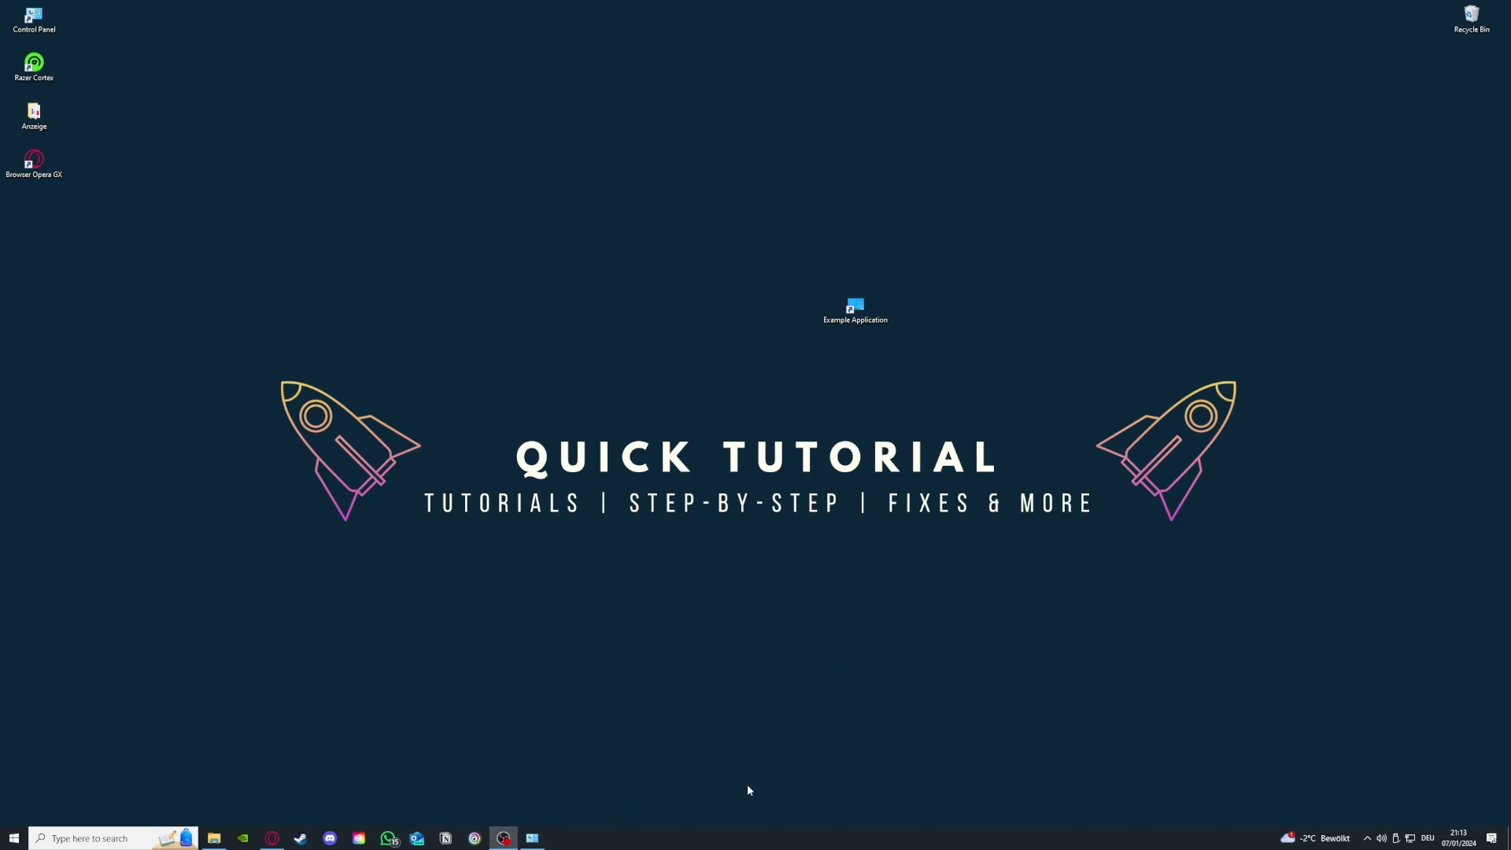
Step: Launch Task Manager from the taskbar and maximize it to full screen
right_click(782, 842)
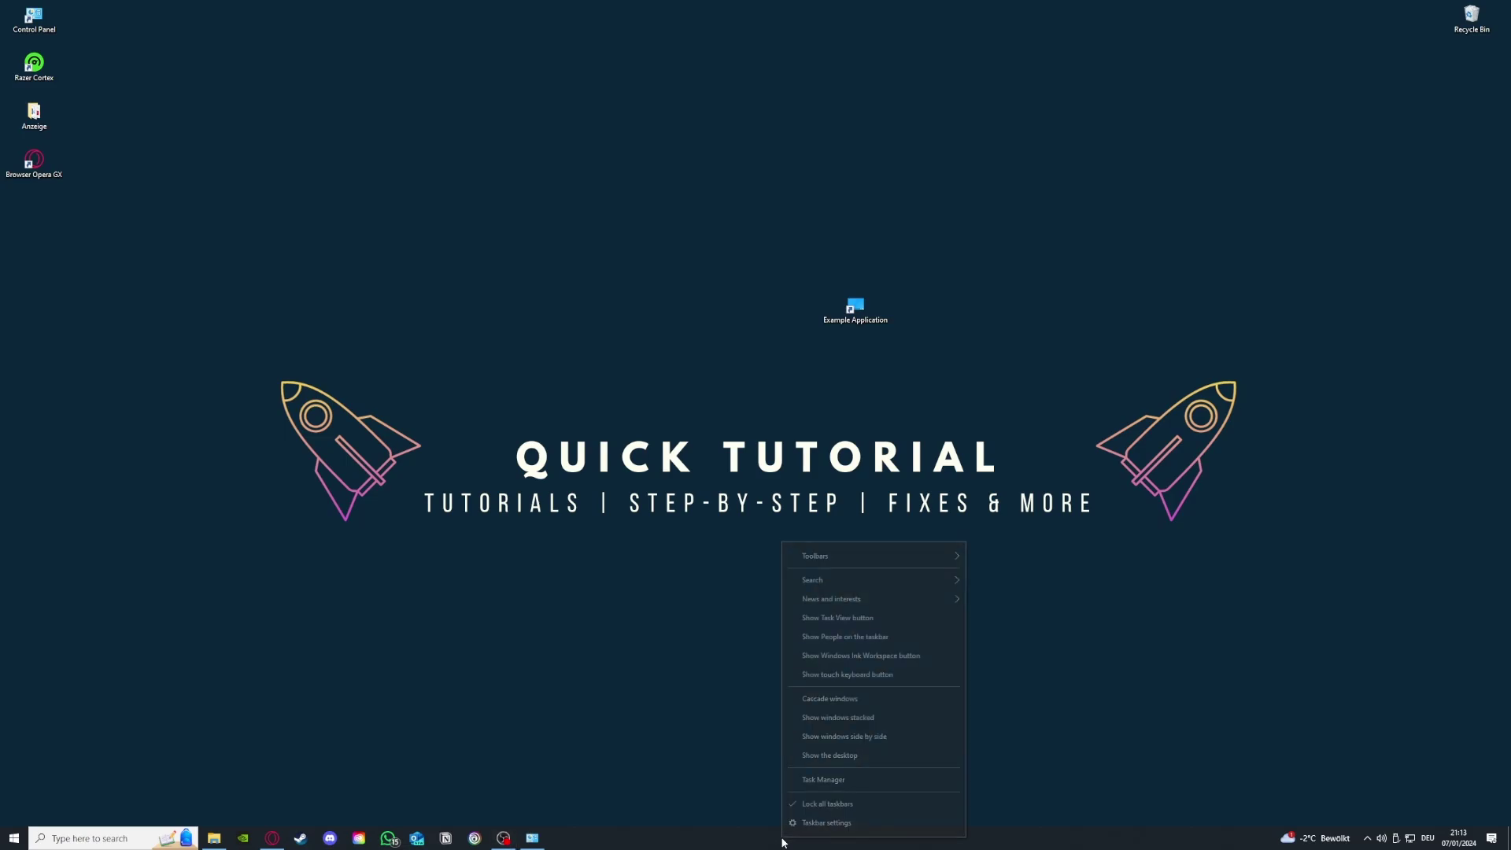
click(858, 779)
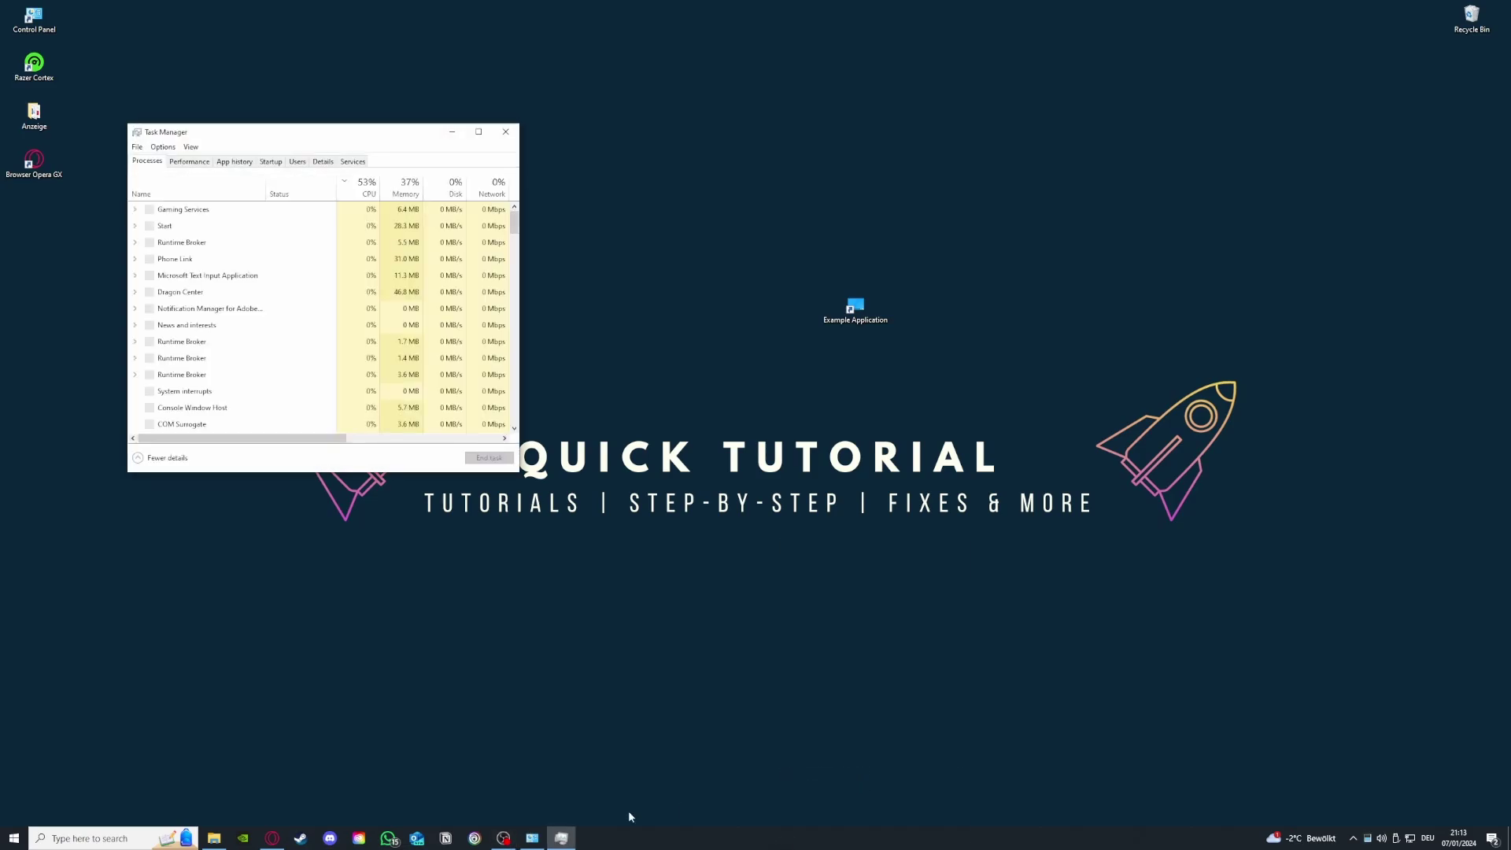
click(478, 132)
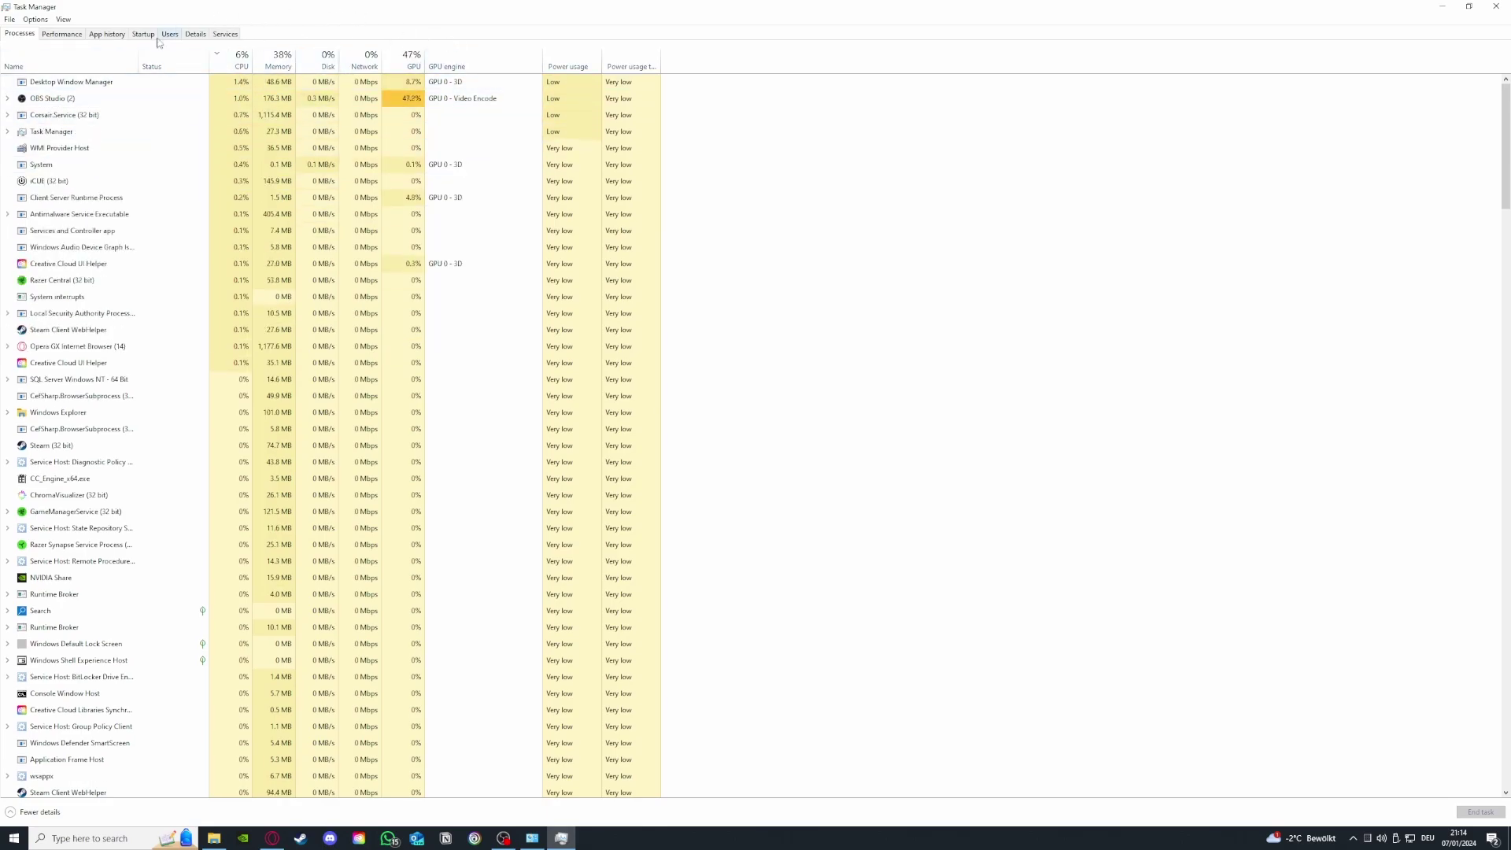
scroll(158, 315, down, 6)
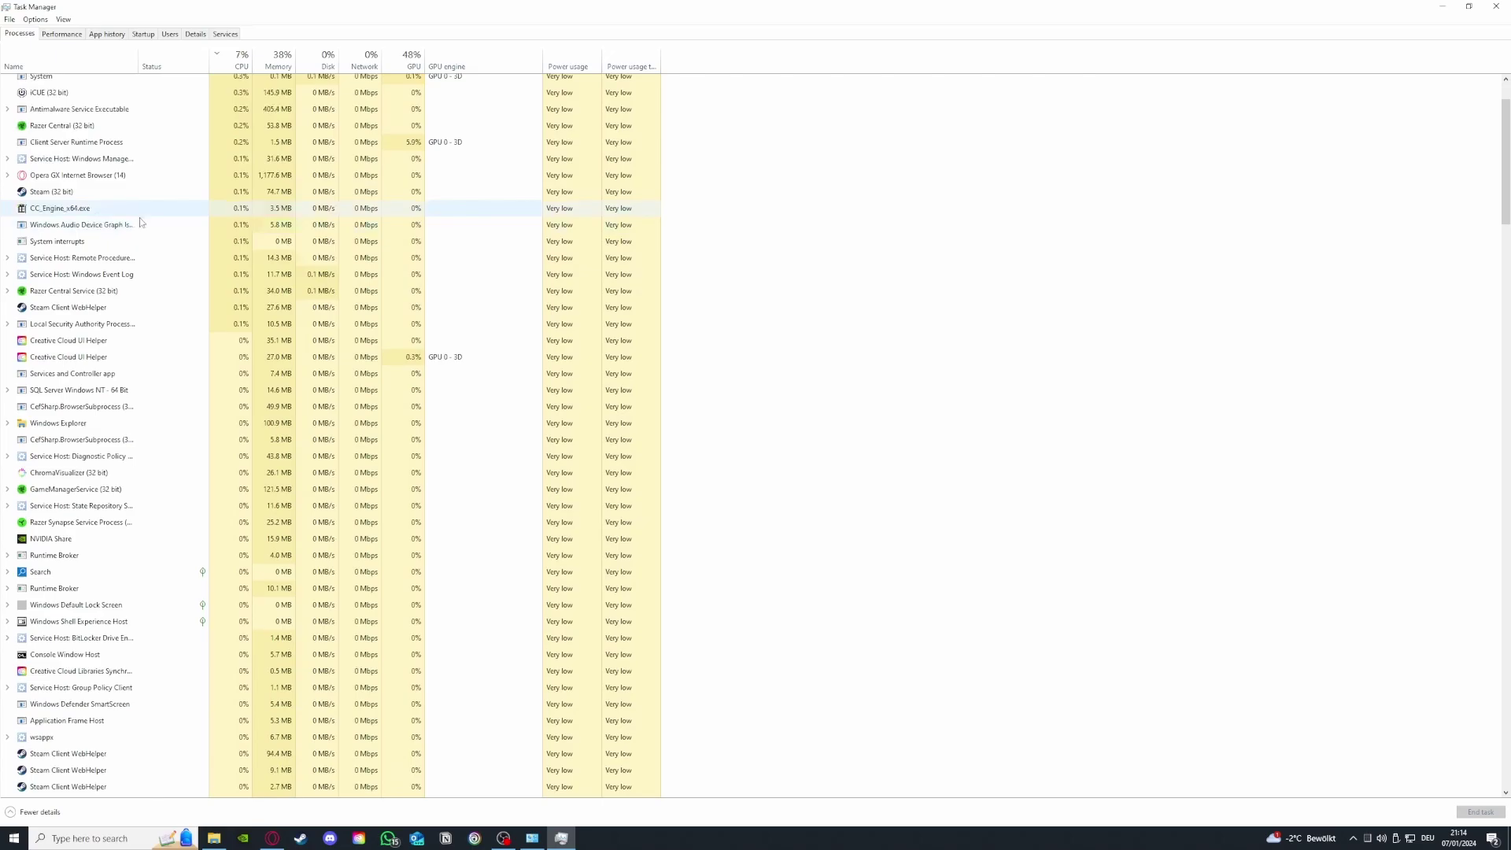
scroll(174, 329, up, 9)
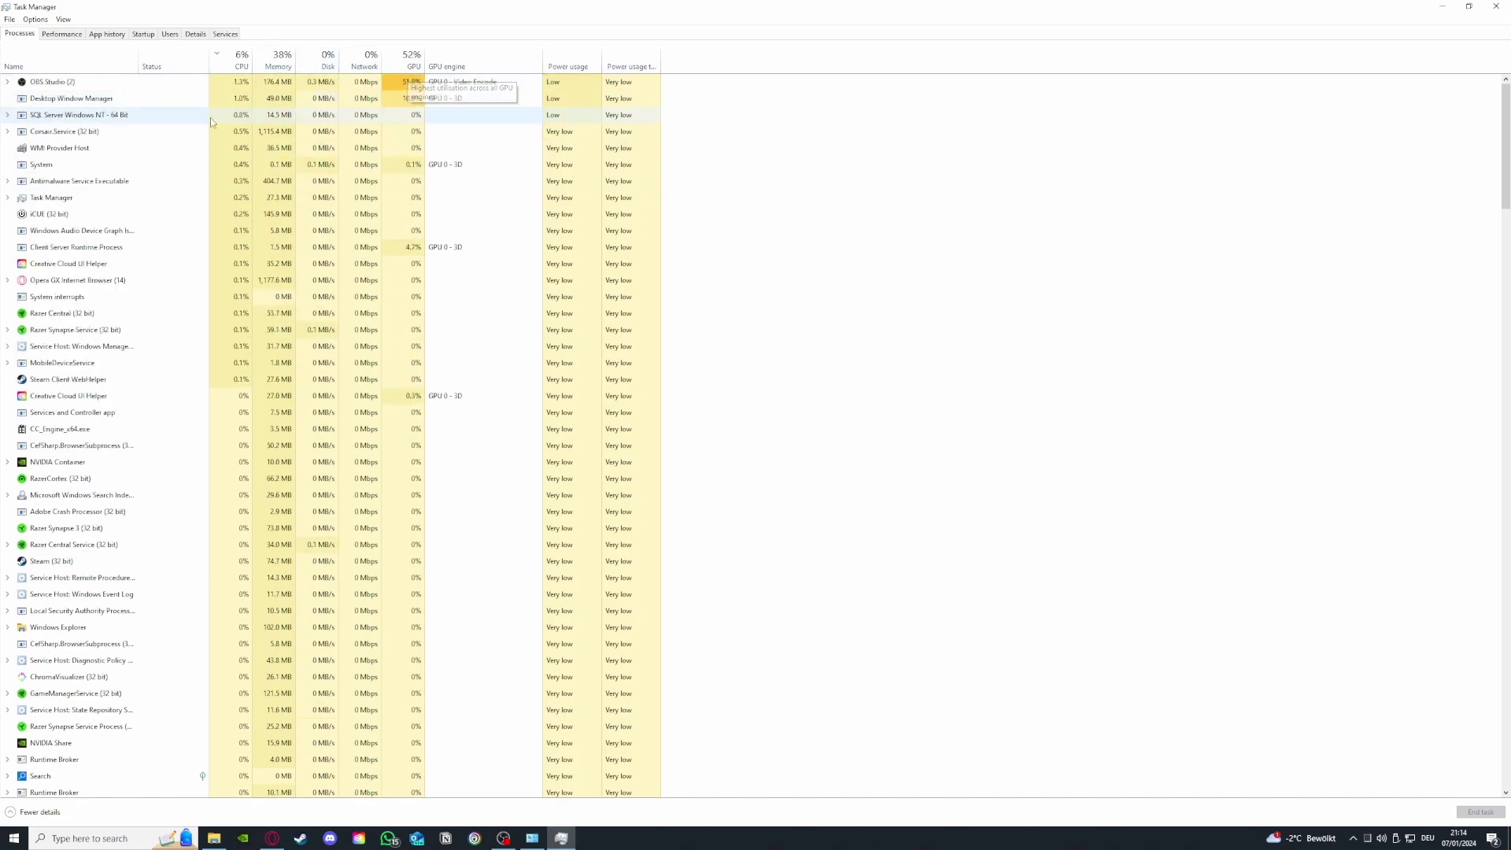
Step: Sort processes by GPU usage, expand the OBS Studio group and select its main process
click(413, 66)
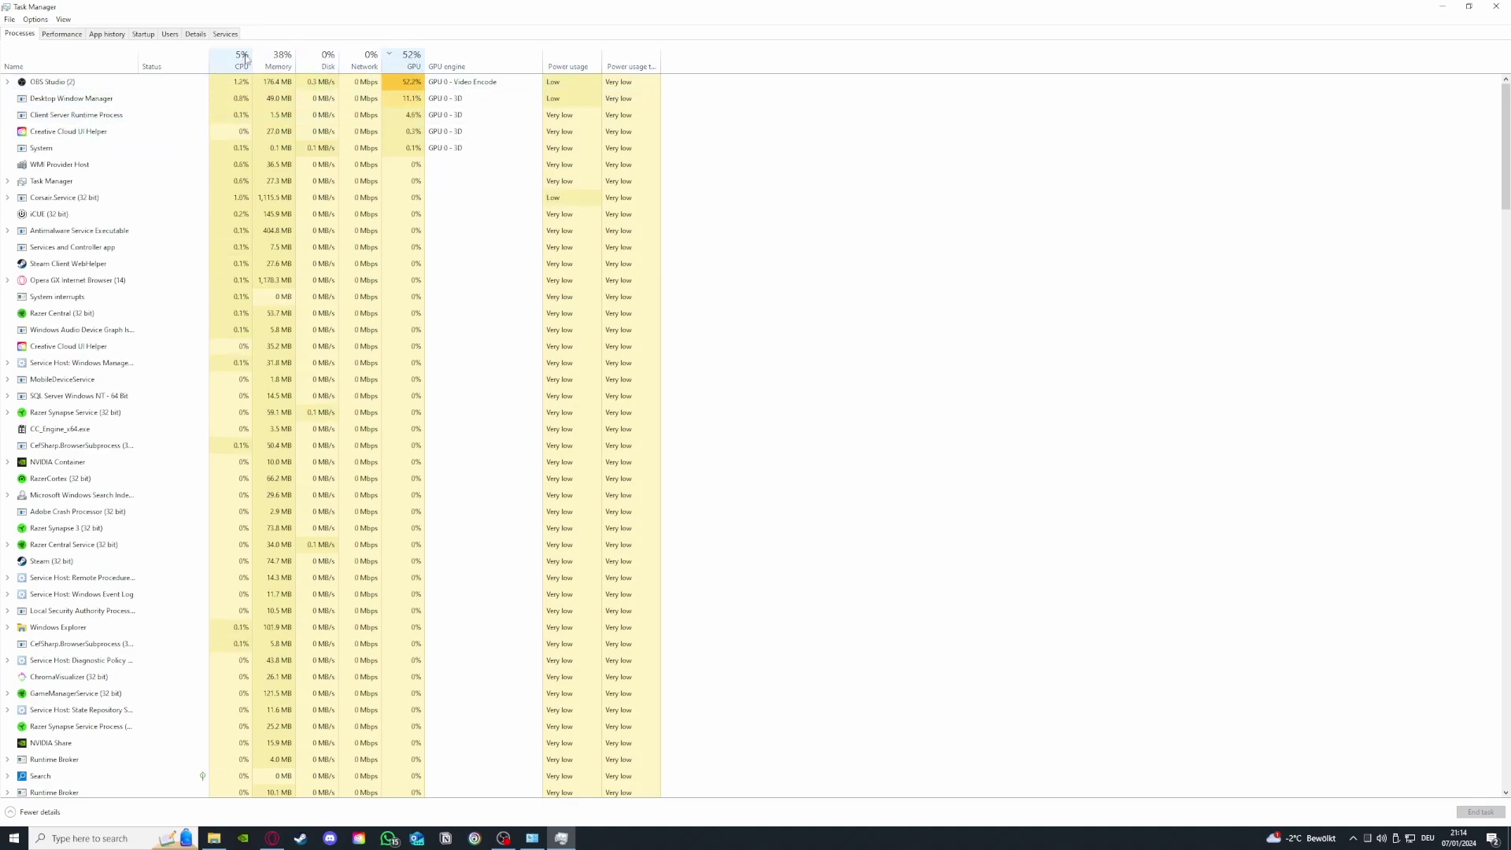
click(7, 82)
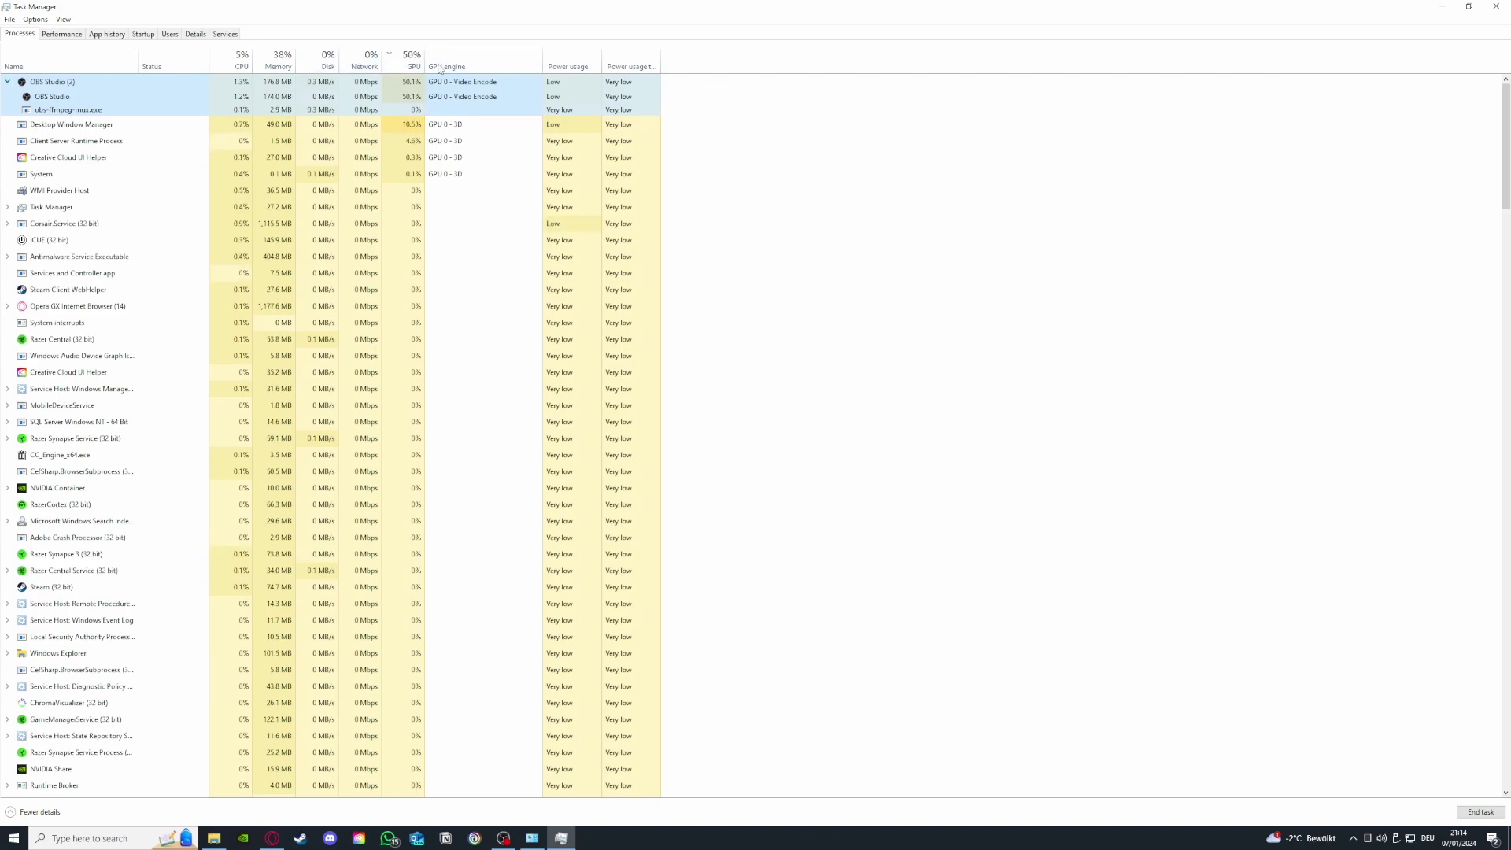
right_click(265, 46)
click(486, 53)
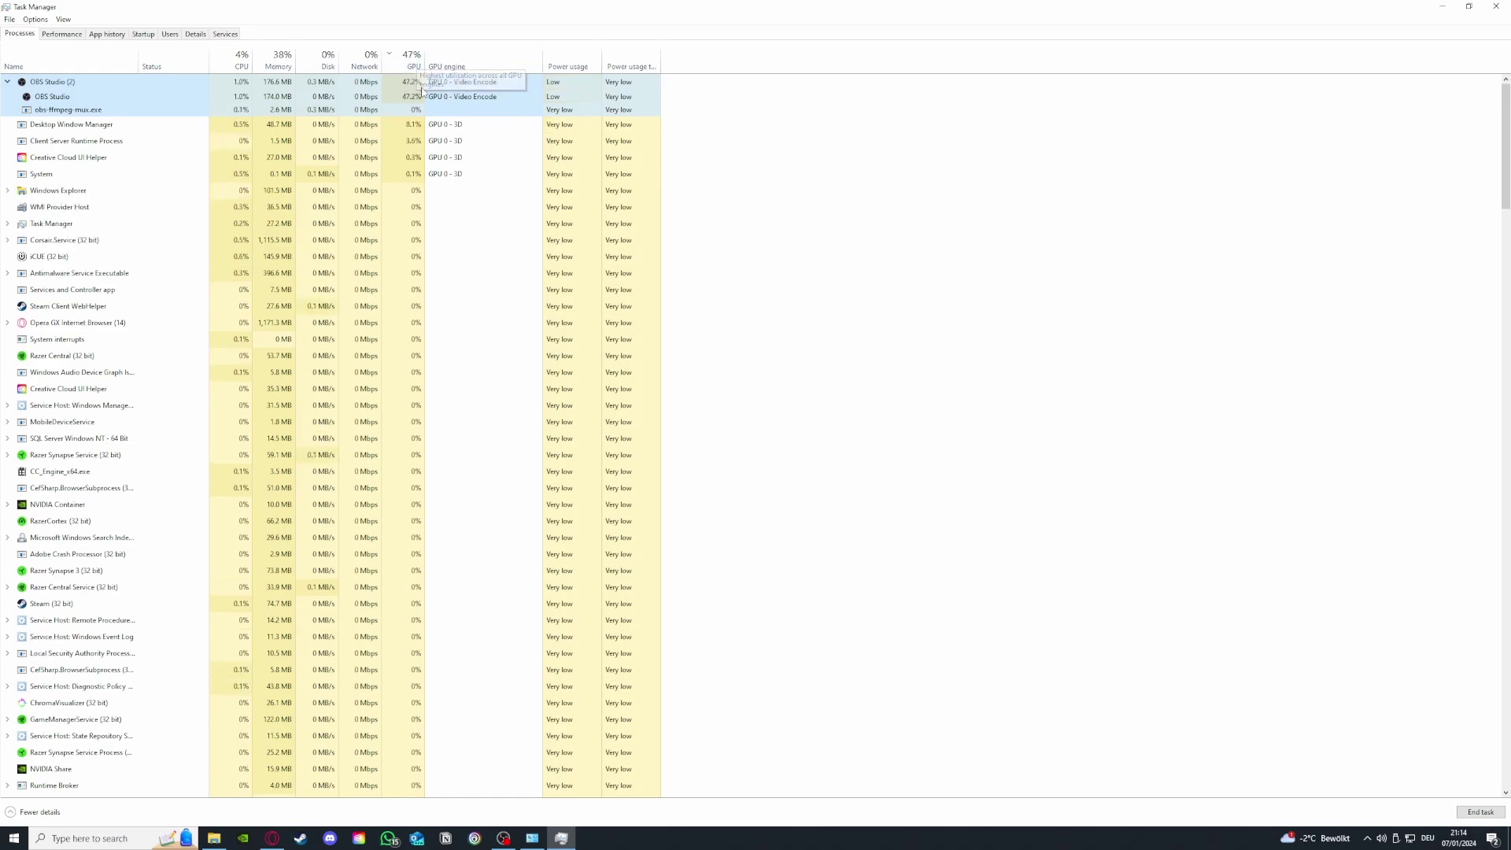
click(152, 98)
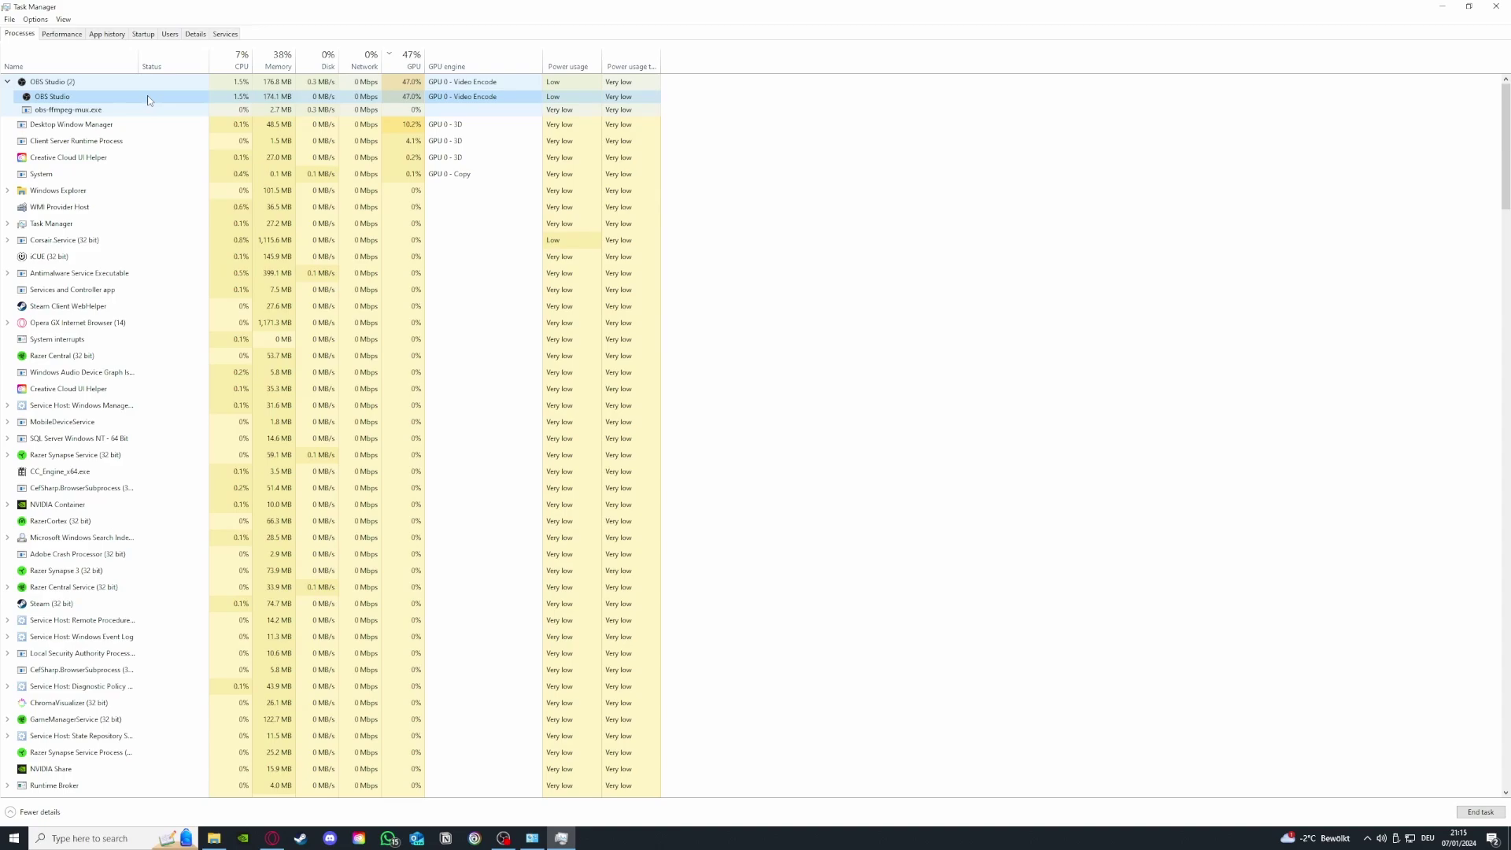
right_click(149, 100)
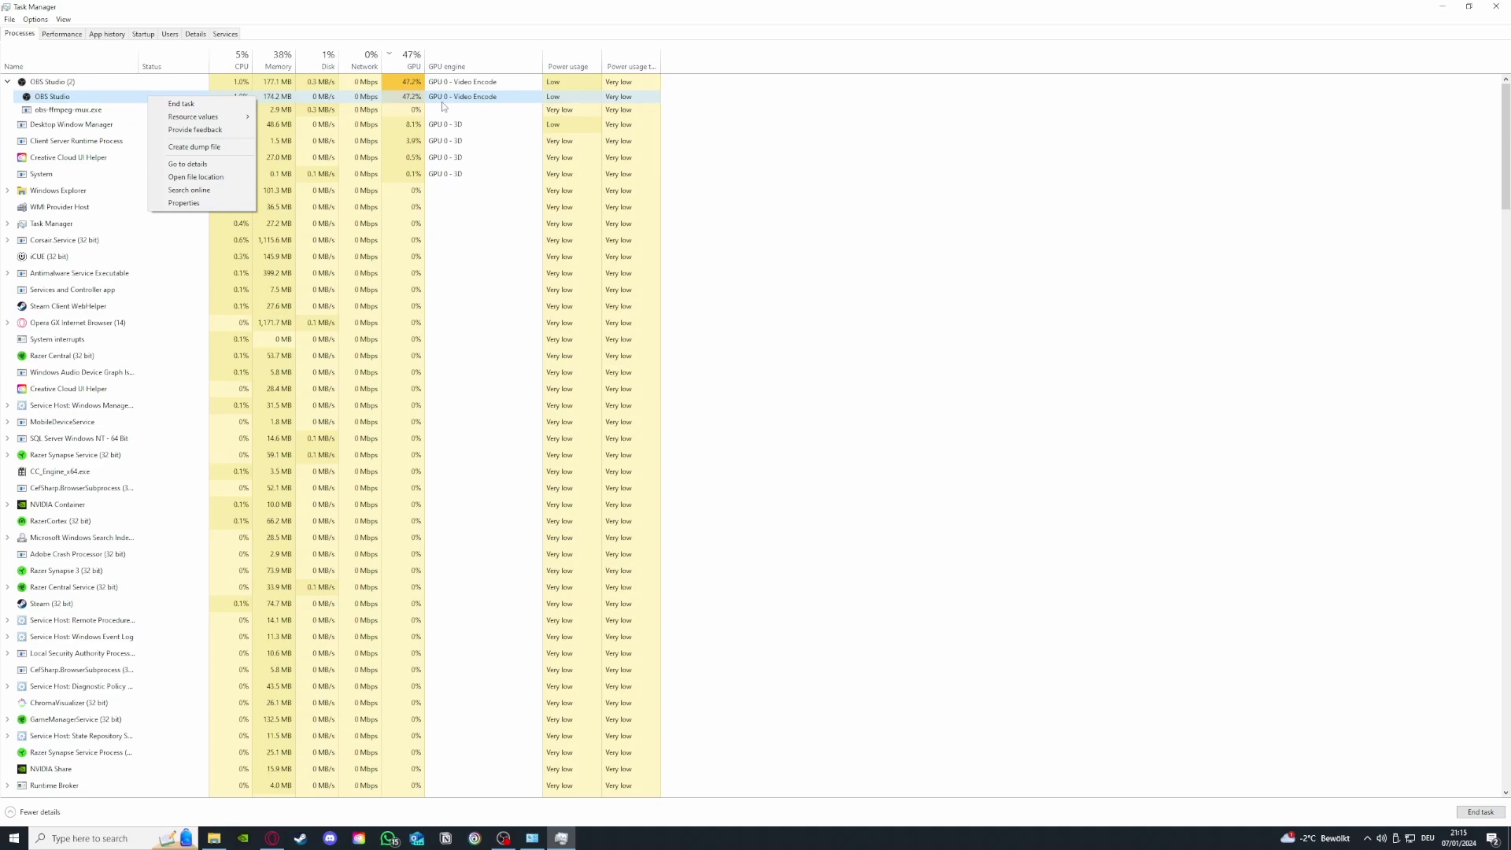
click(365, 273)
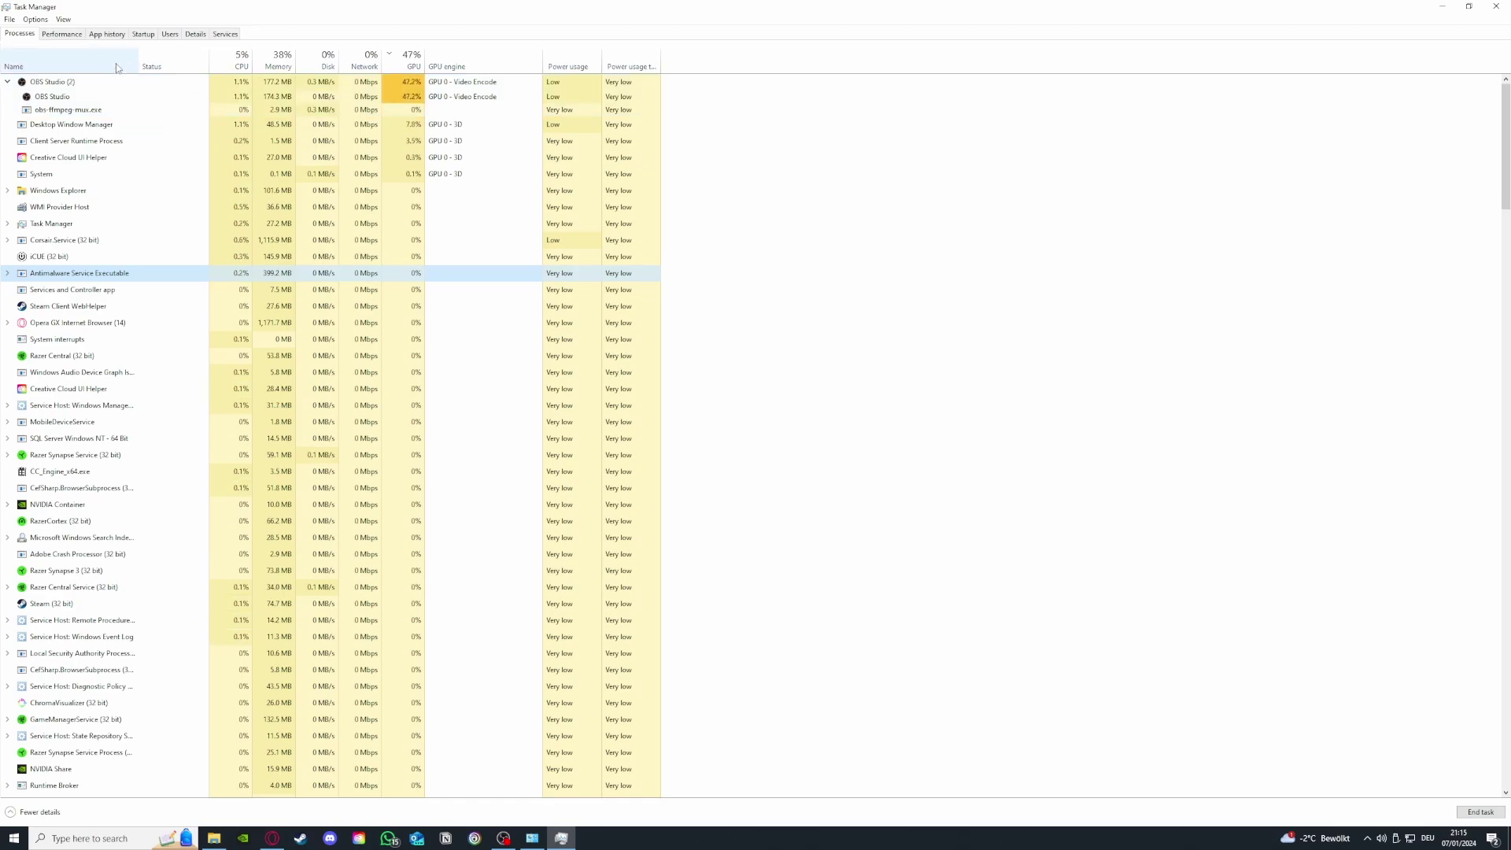
Step: Review the Performance graphs for CPU, memory, disk C:, Ethernet and GPU 0, ending on Memory
click(71, 35)
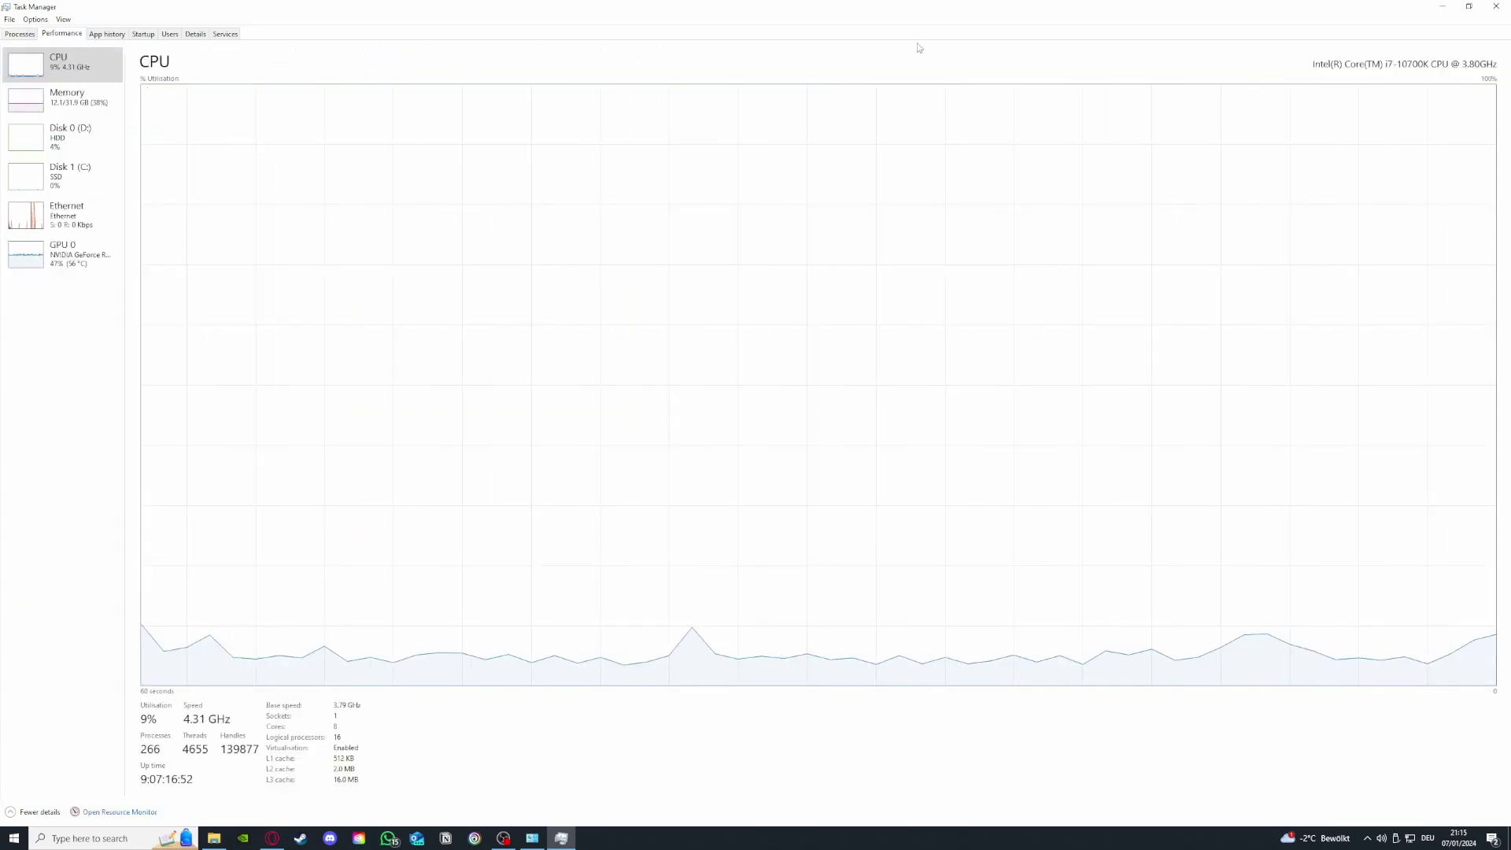
click(100, 104)
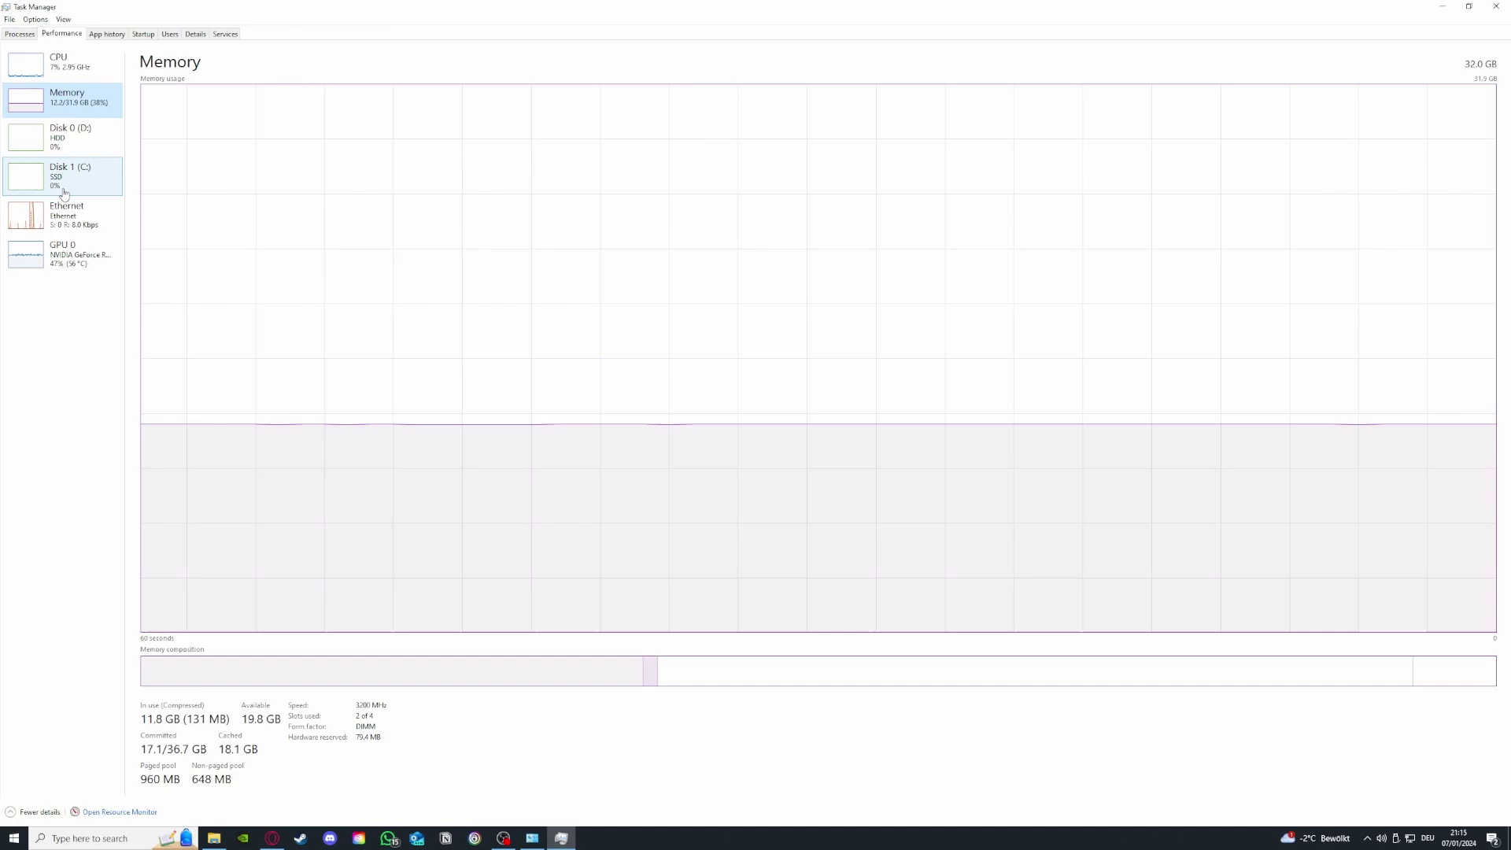
click(69, 173)
click(63, 252)
click(66, 212)
click(67, 97)
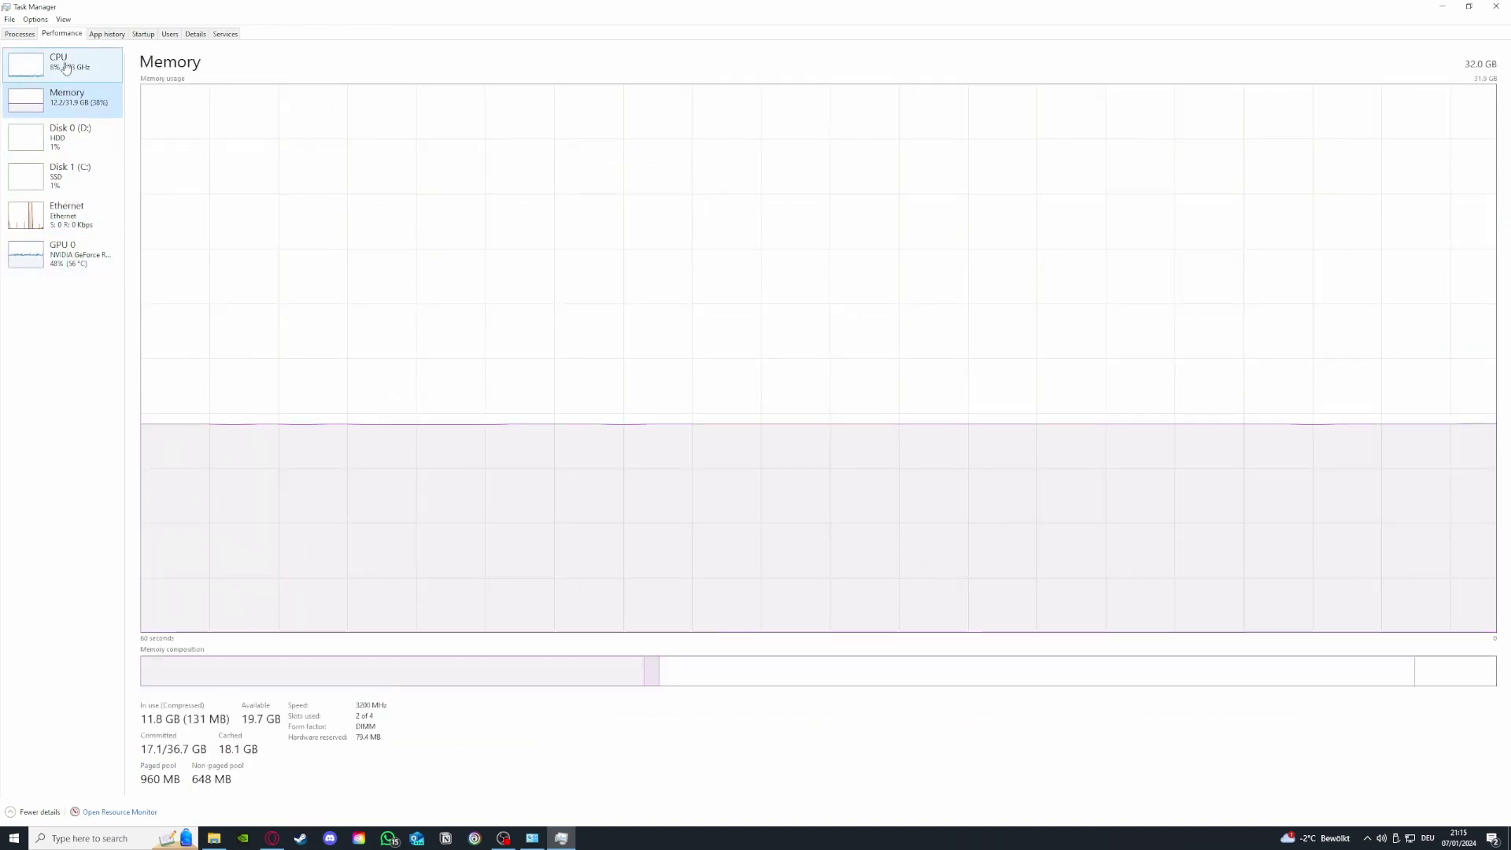
click(60, 63)
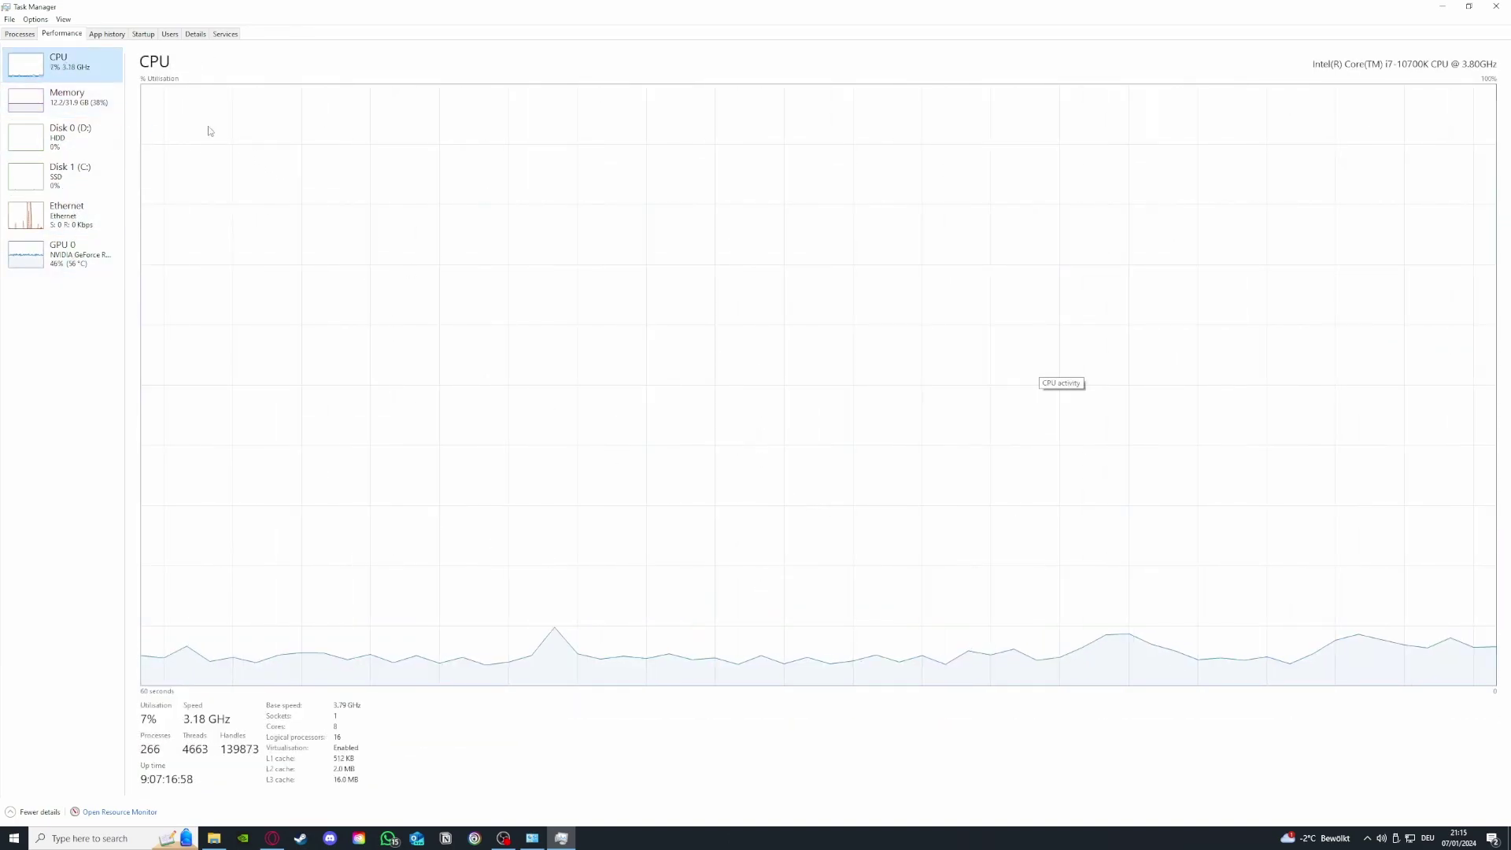
click(66, 214)
click(63, 254)
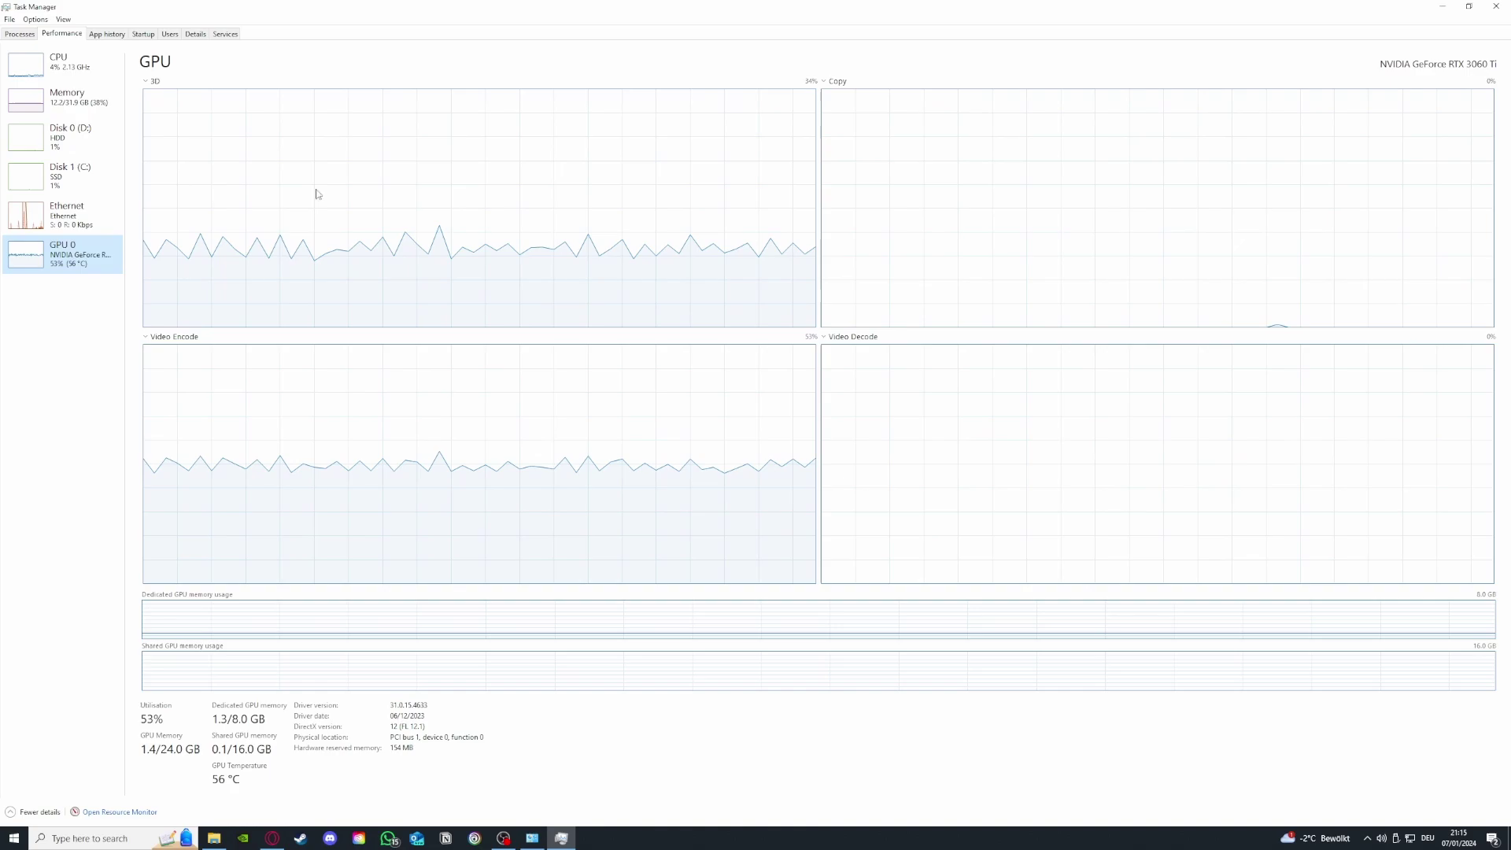
click(70, 108)
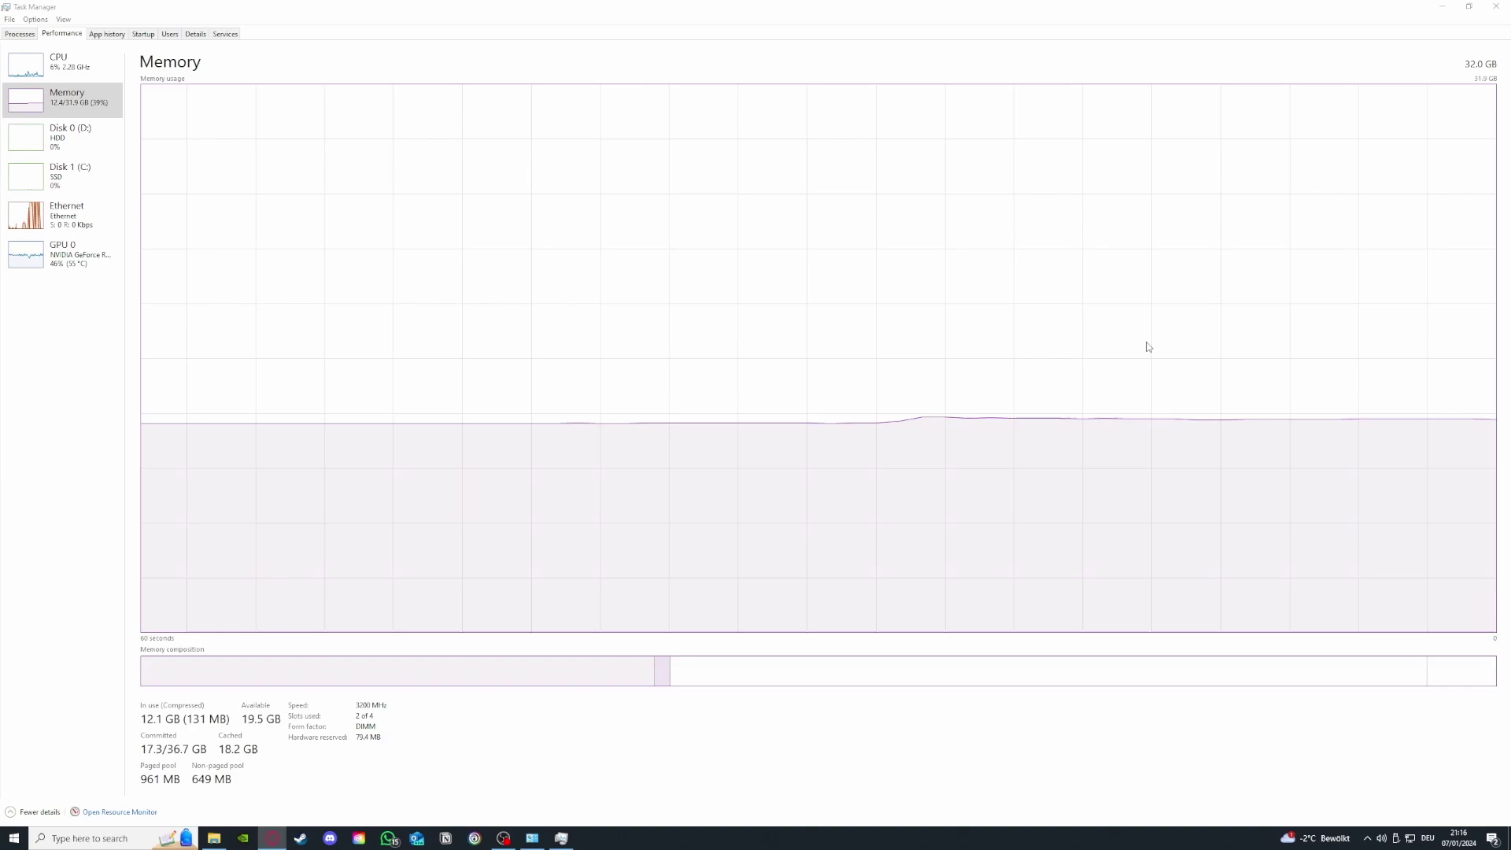
Step: Close Task Manager and show the hidden notification-area icons
click(1497, 7)
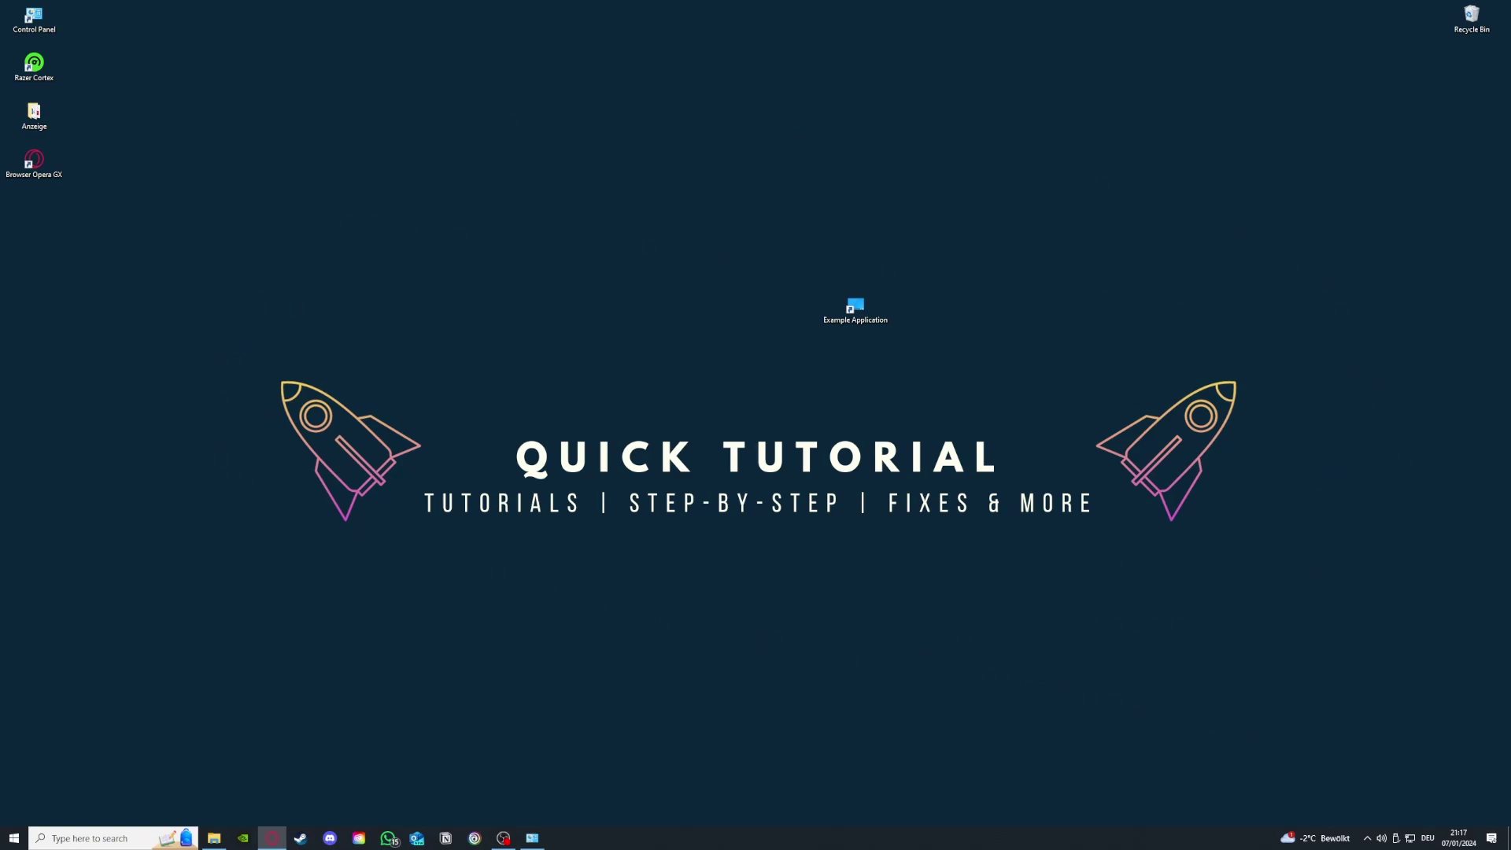
click(1367, 838)
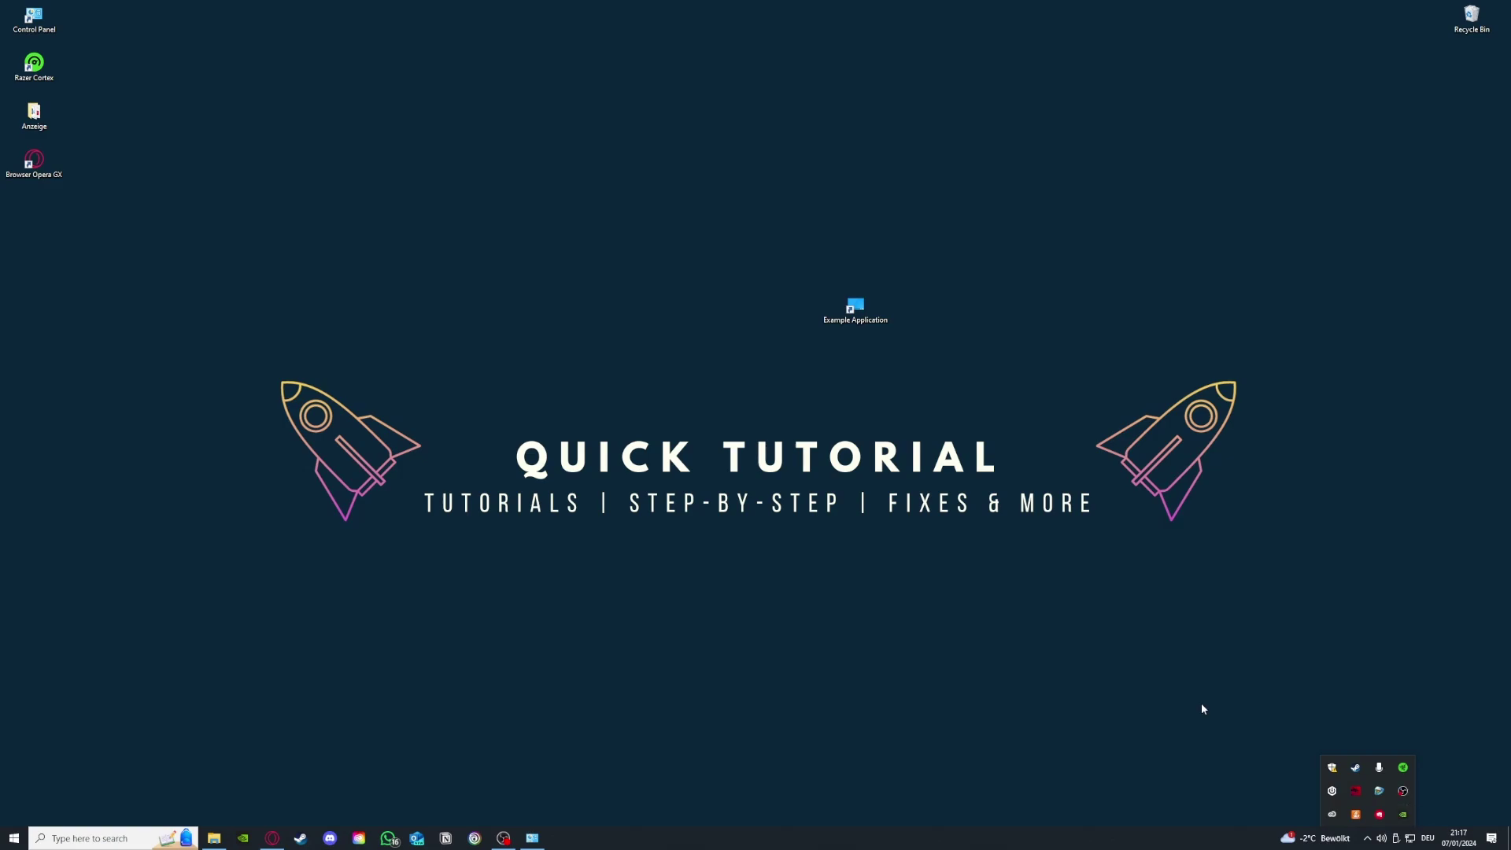
Step: Open NVIDIA Control Panel from the tray icon on the Adjust image settings with preview page
right_click(1402, 818)
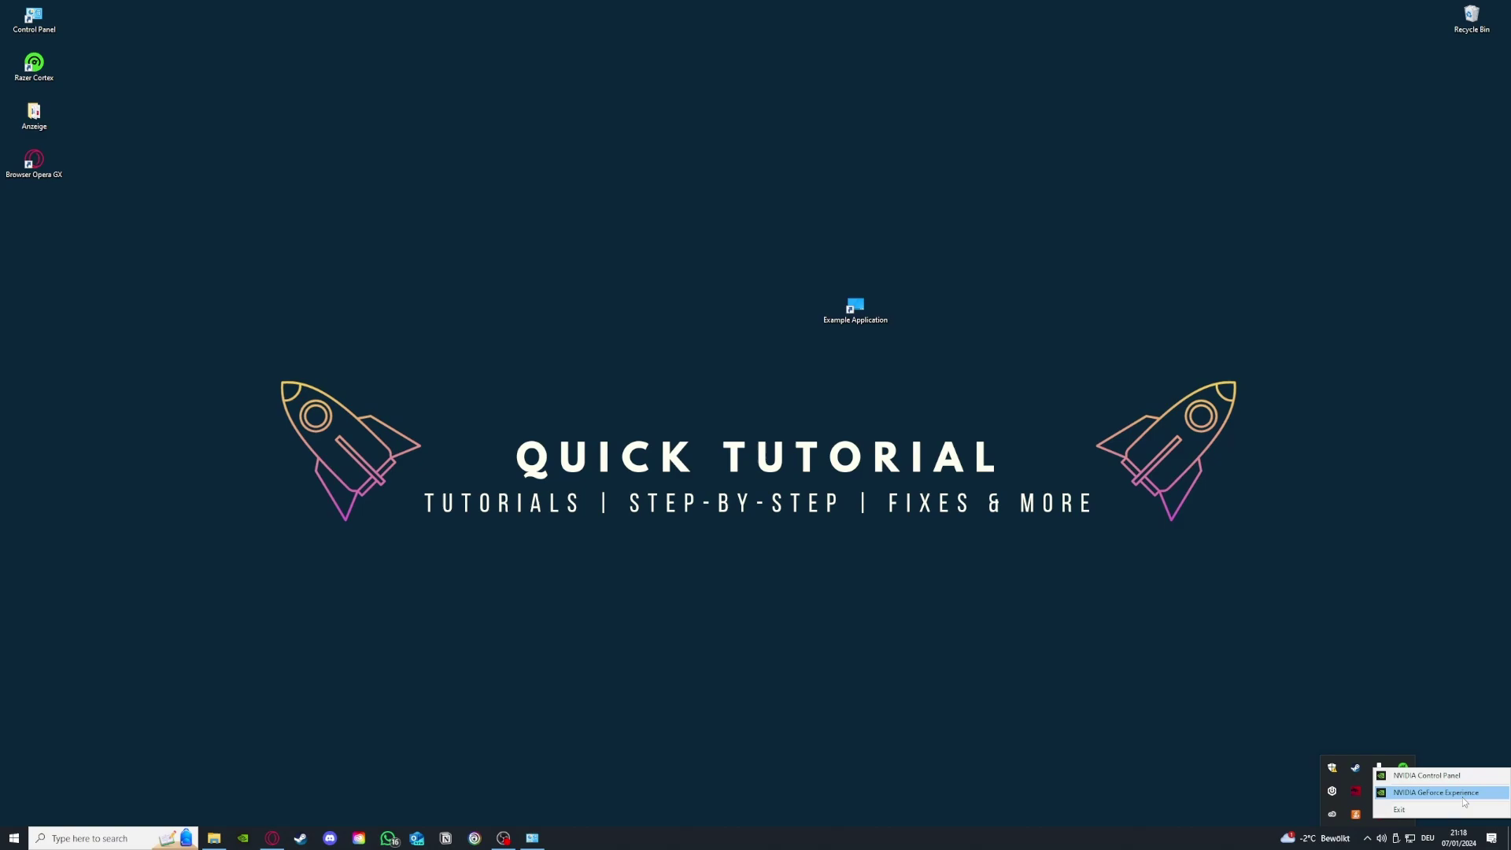
click(1422, 778)
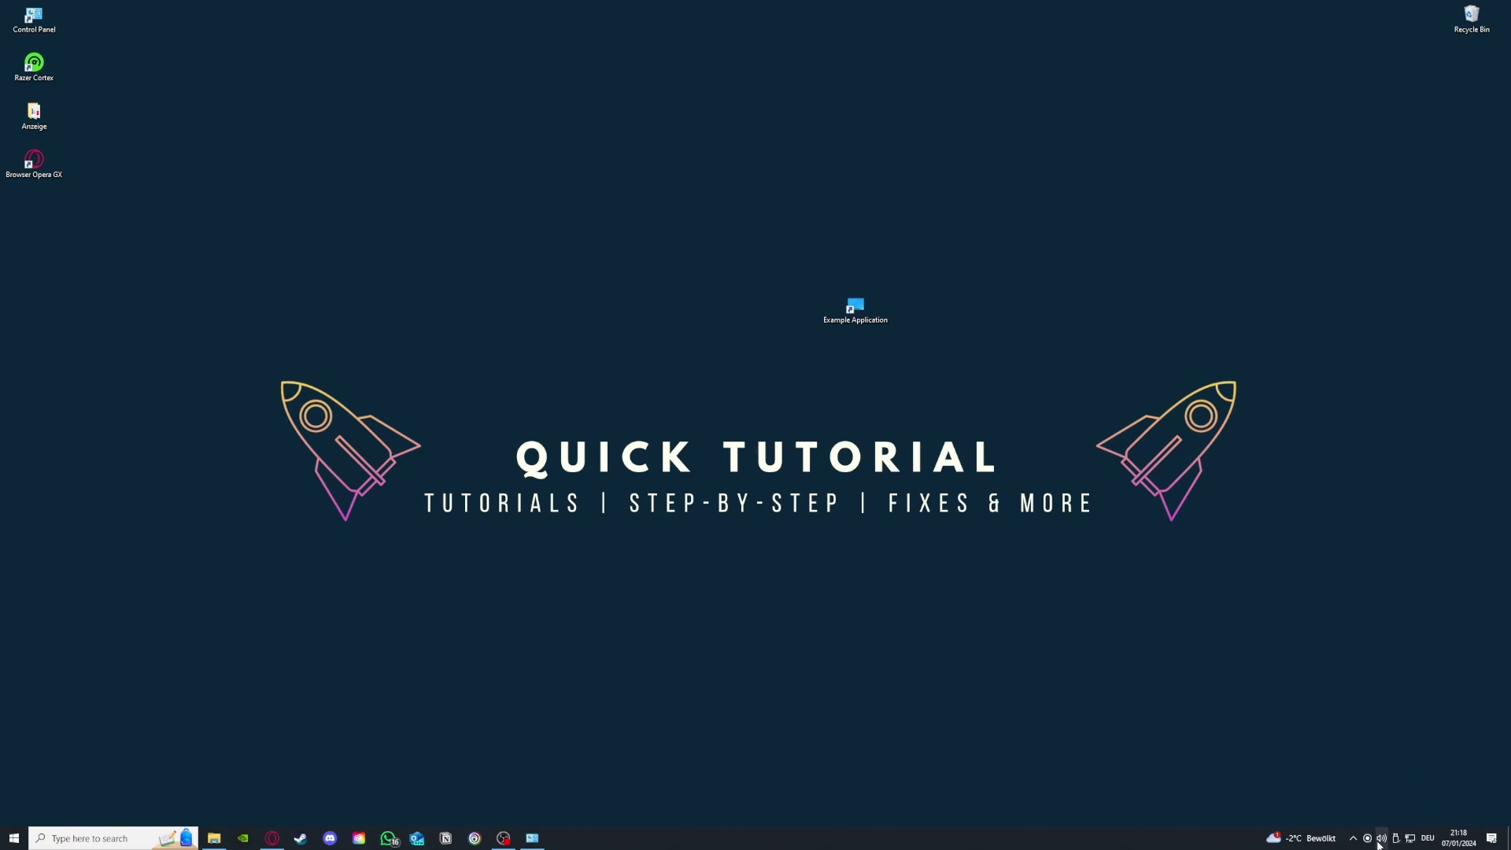
click(1367, 839)
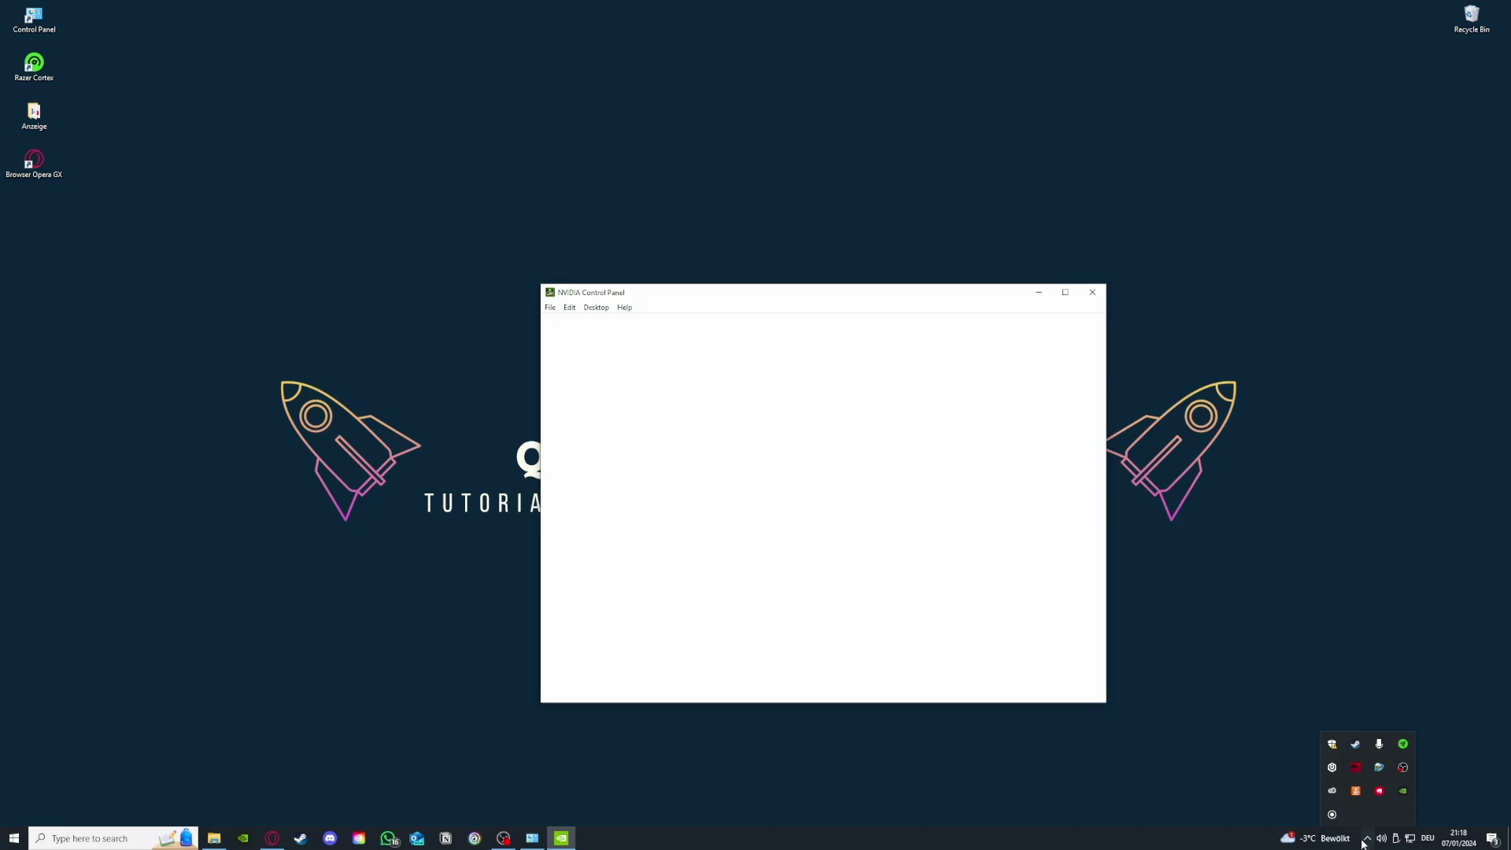
right_click(1402, 791)
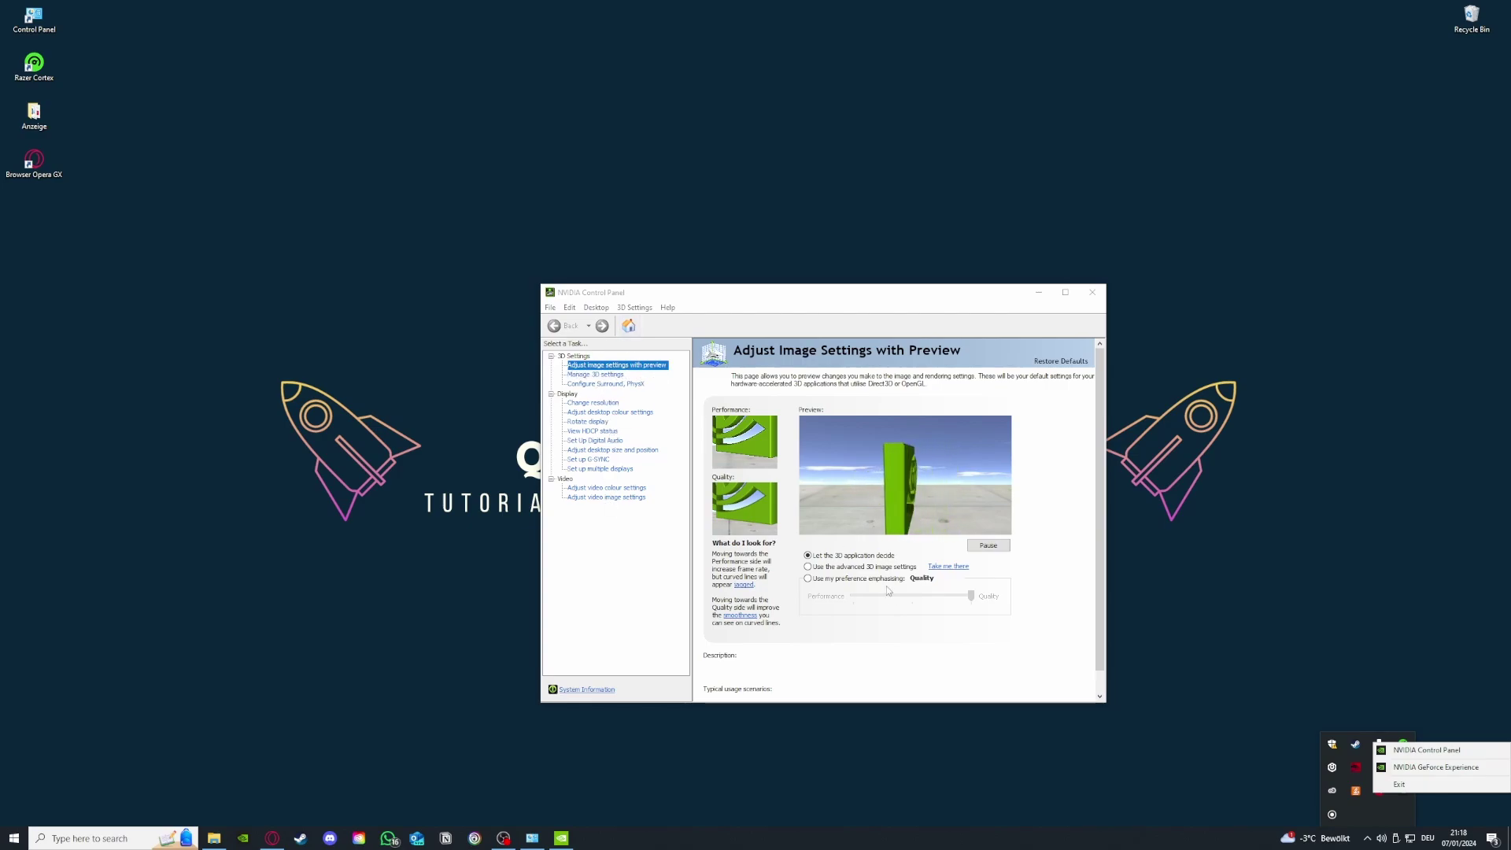
click(888, 657)
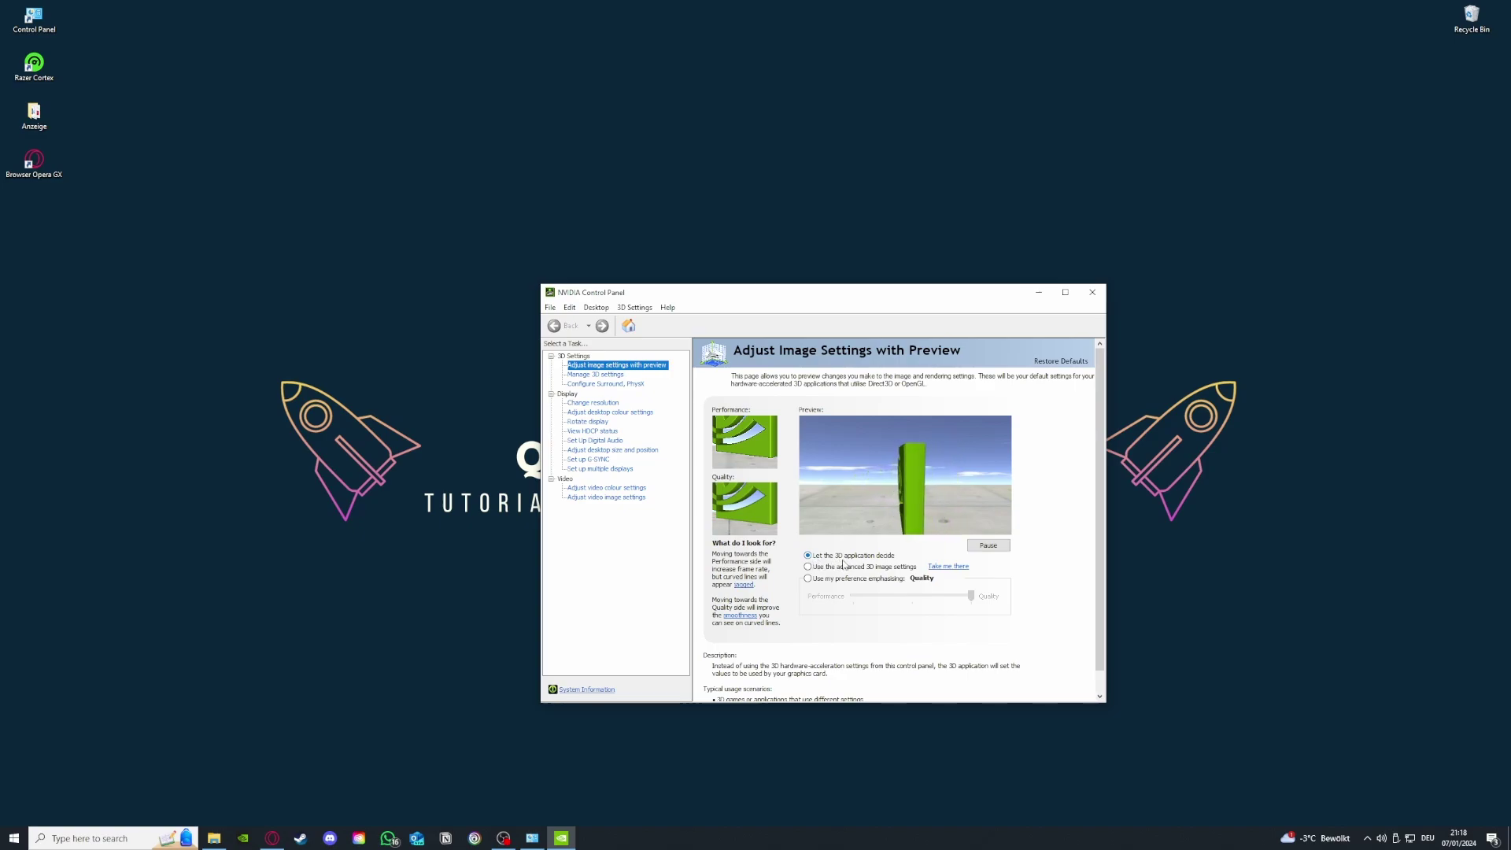
mouse_move(810, 580)
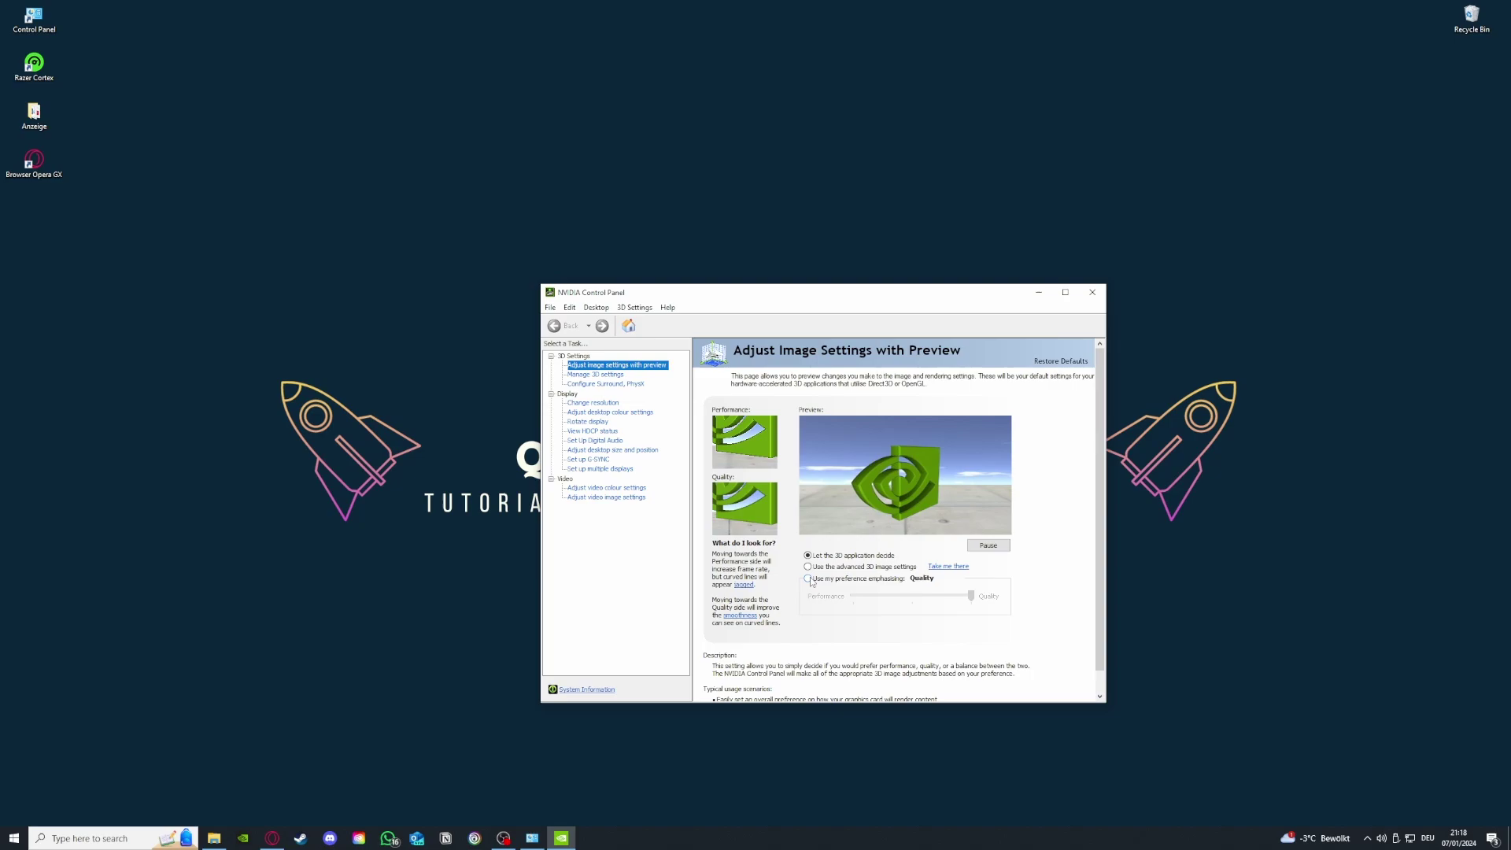
click(808, 579)
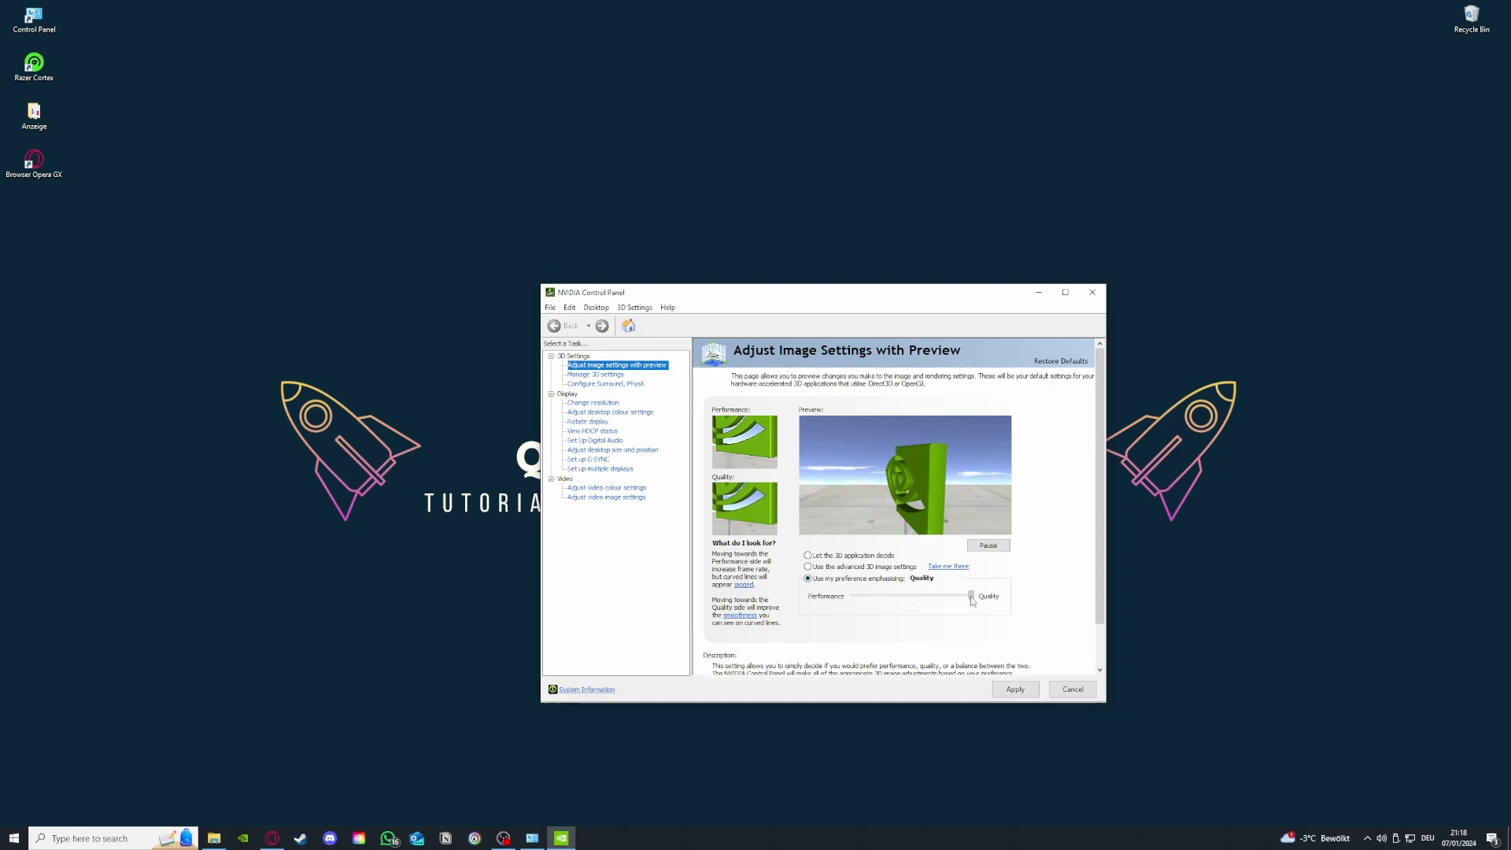
drag(966, 600, 864, 604)
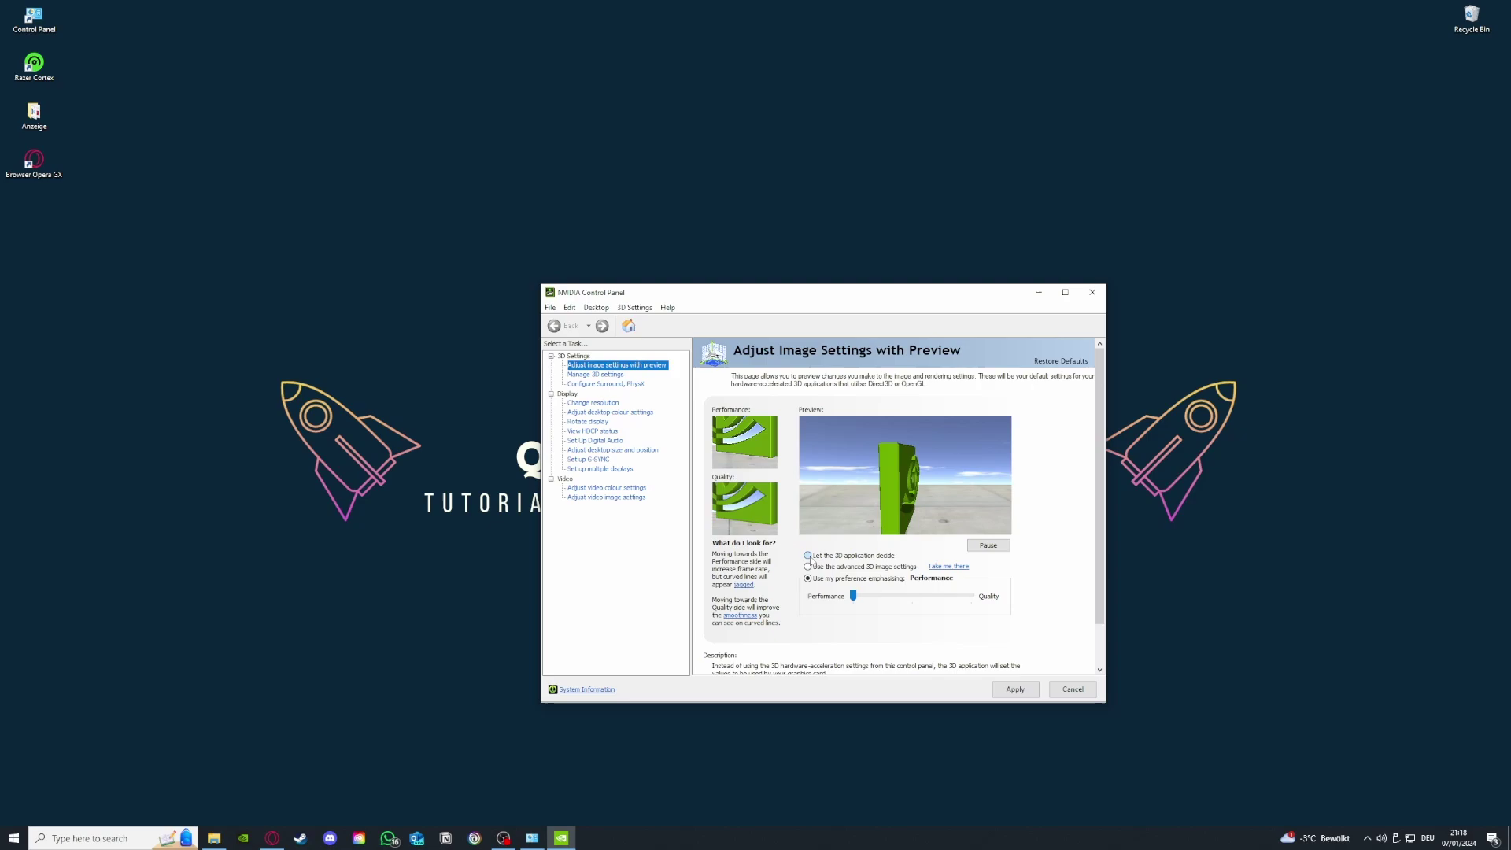
click(809, 556)
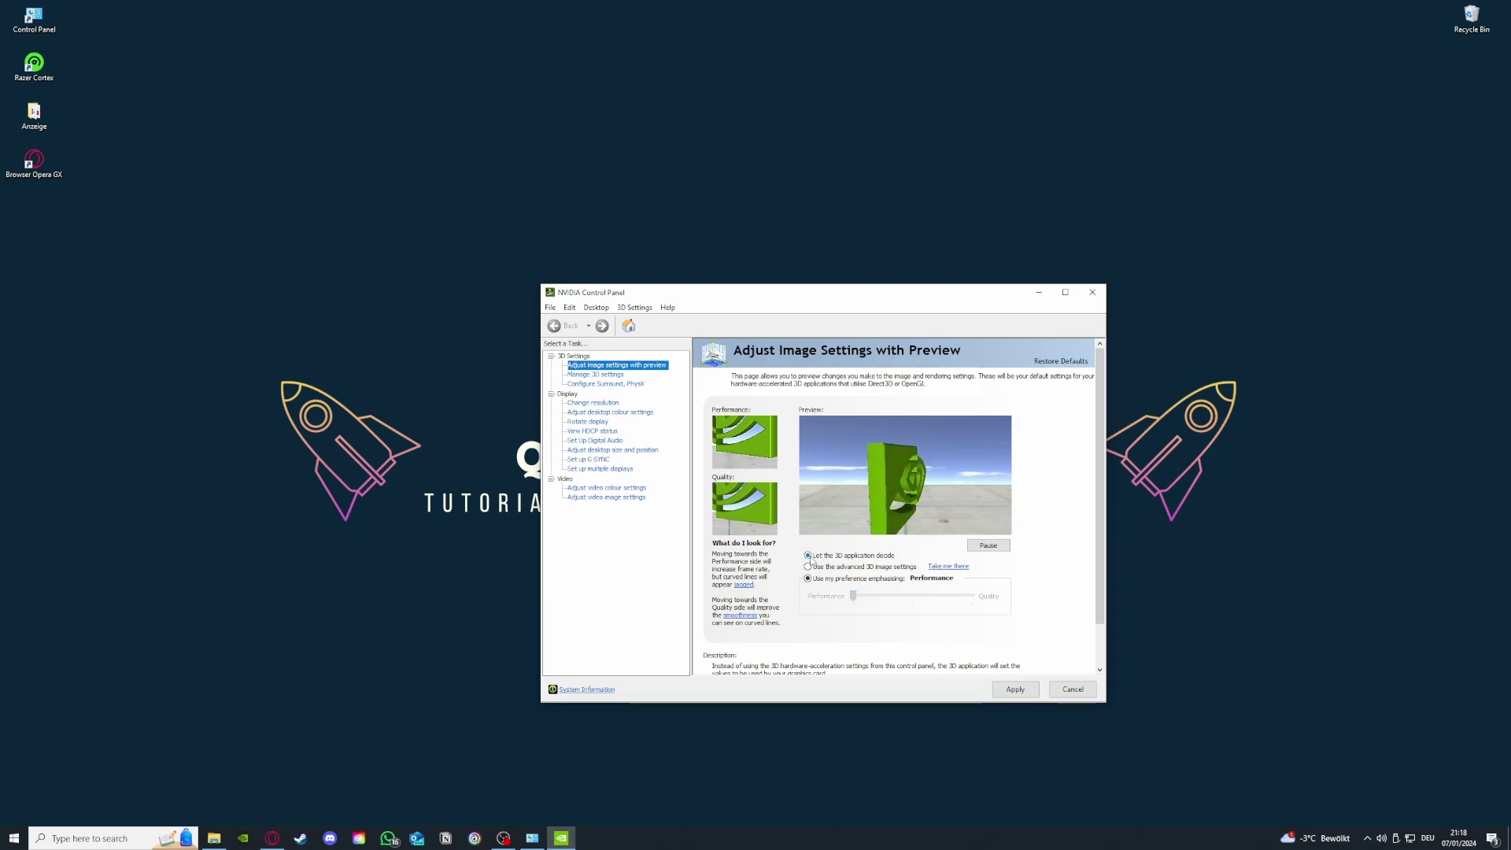
click(852, 597)
drag(852, 597, 975, 598)
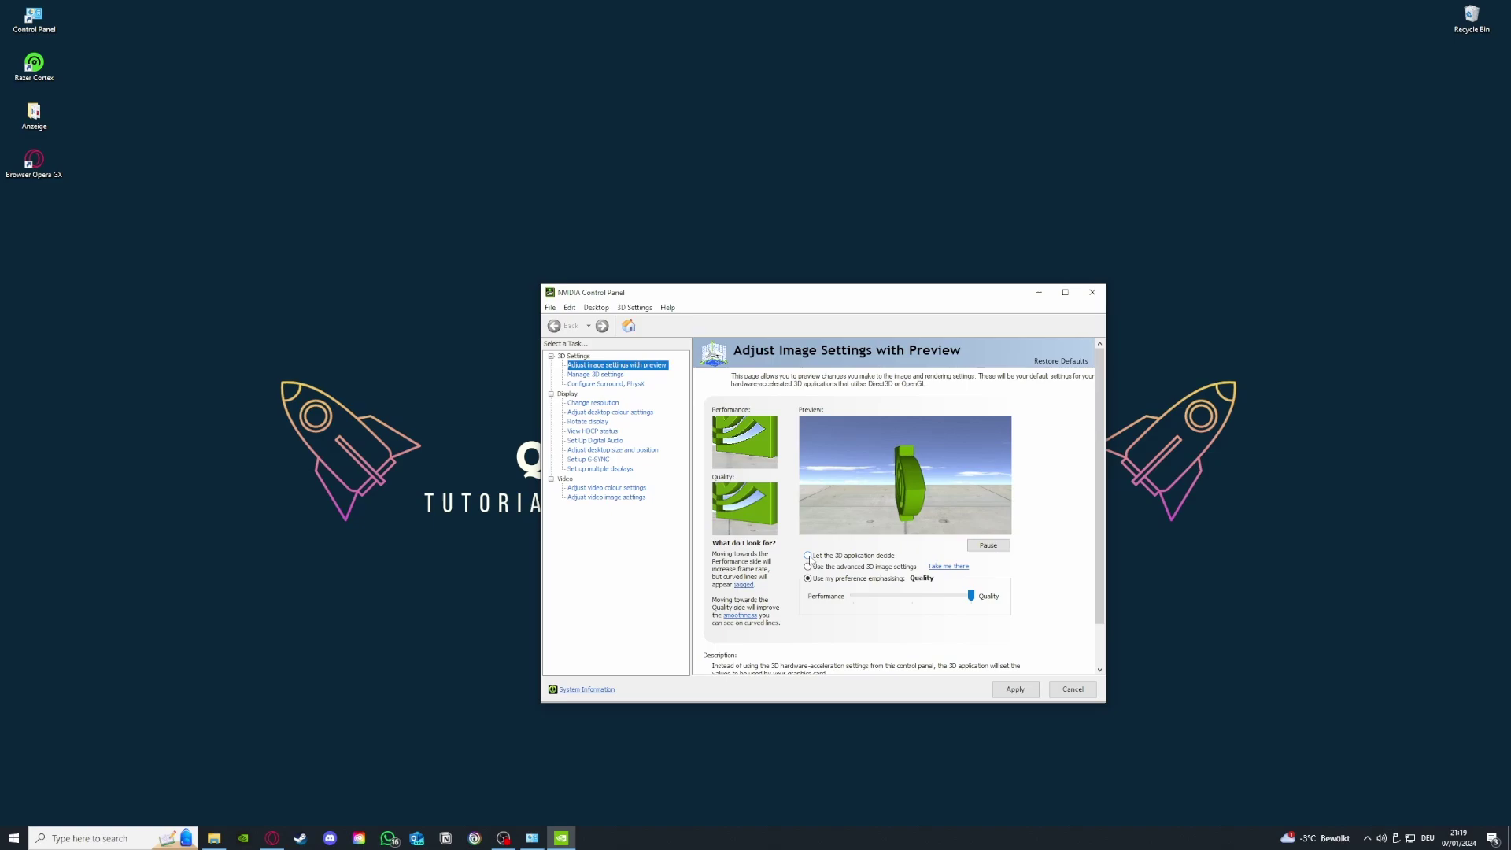
click(810, 560)
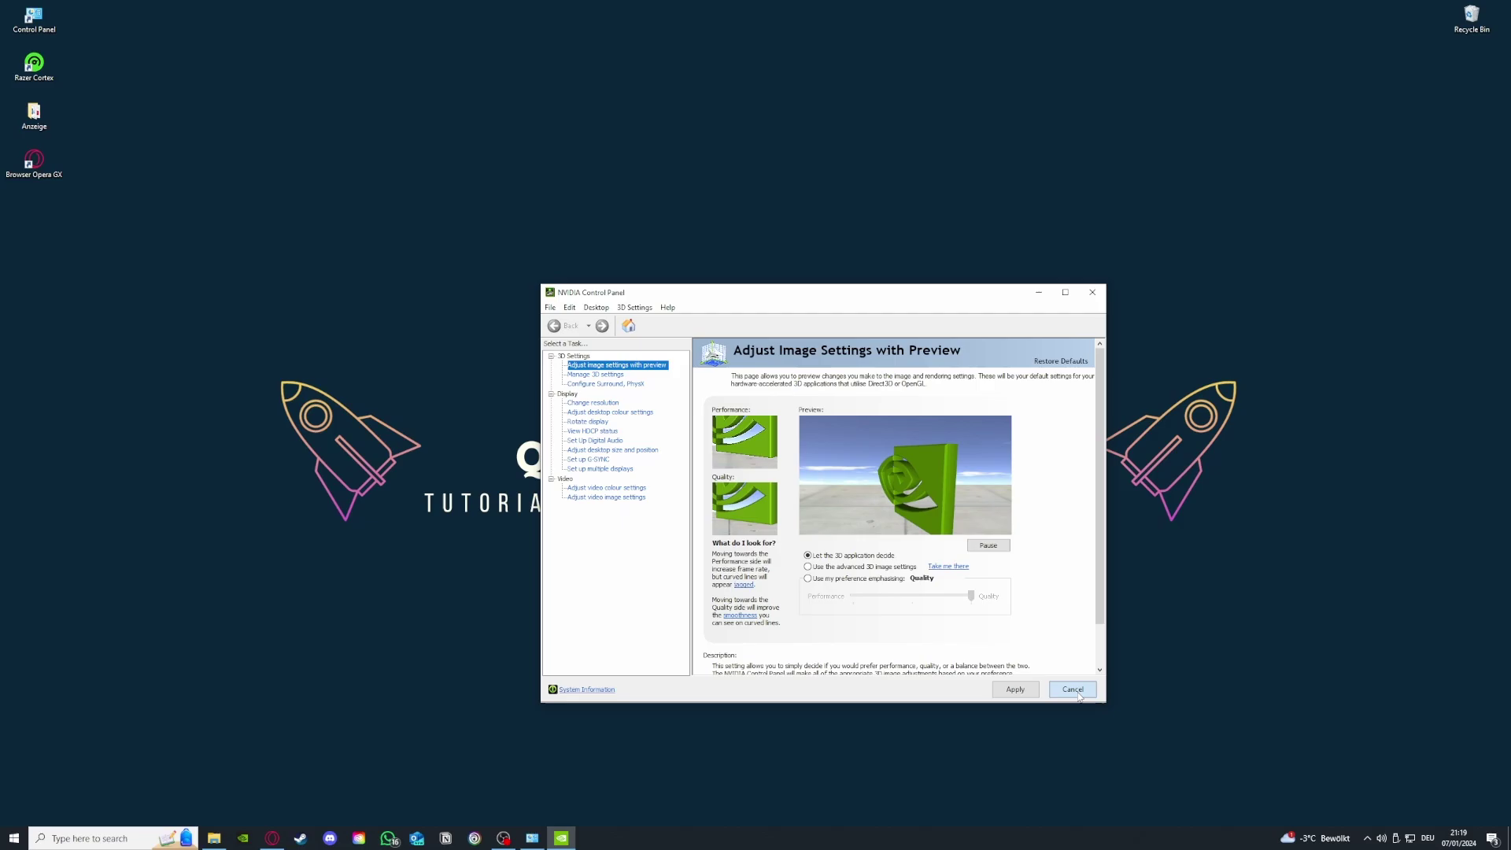
Step: Close NVIDIA Control Panel and search for 'contro' in Windows search, then dismiss the results
click(1091, 292)
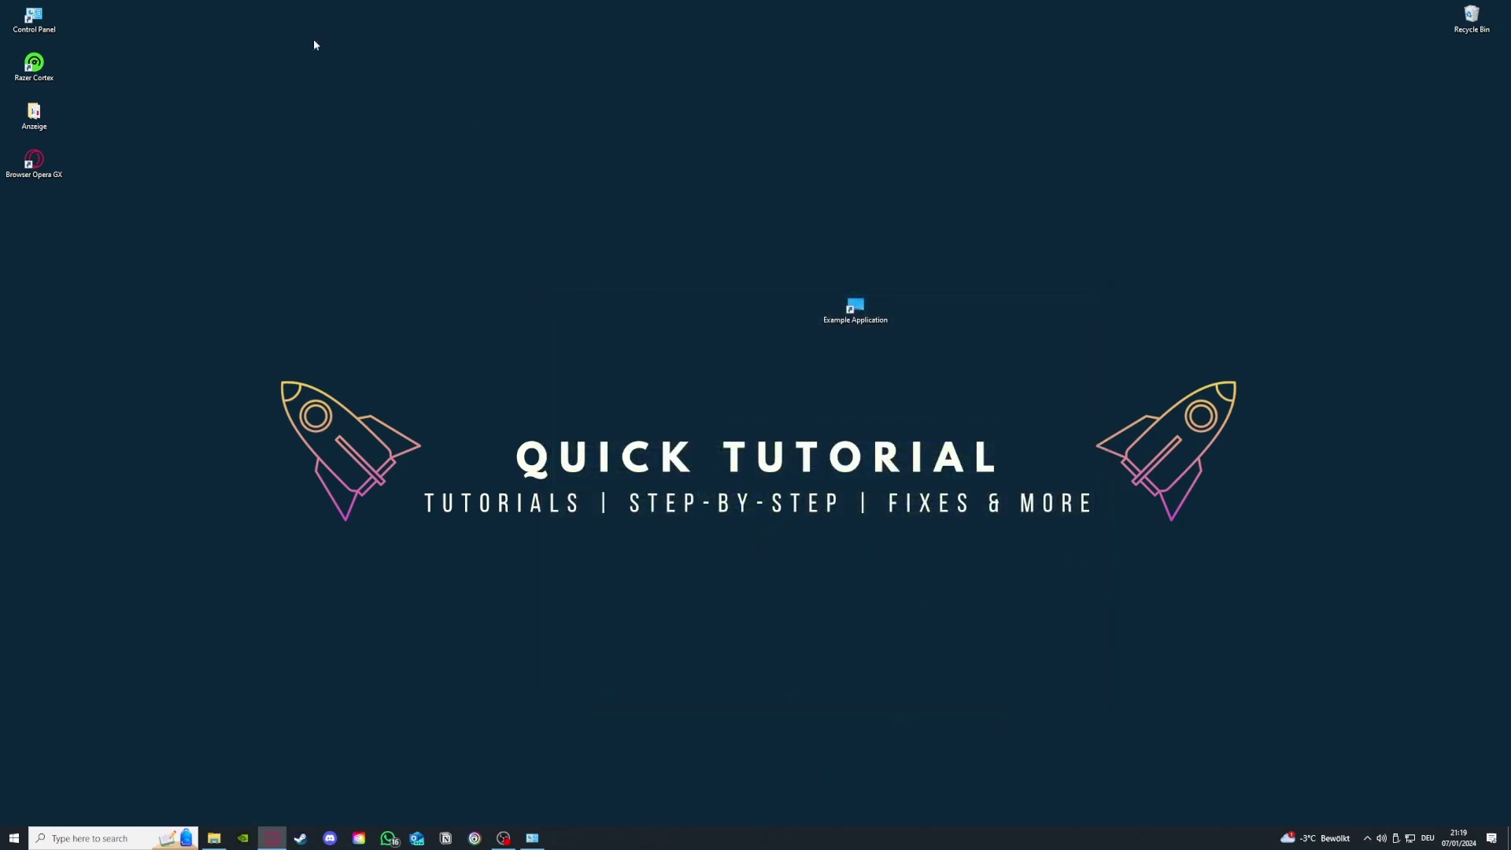
click(173, 834)
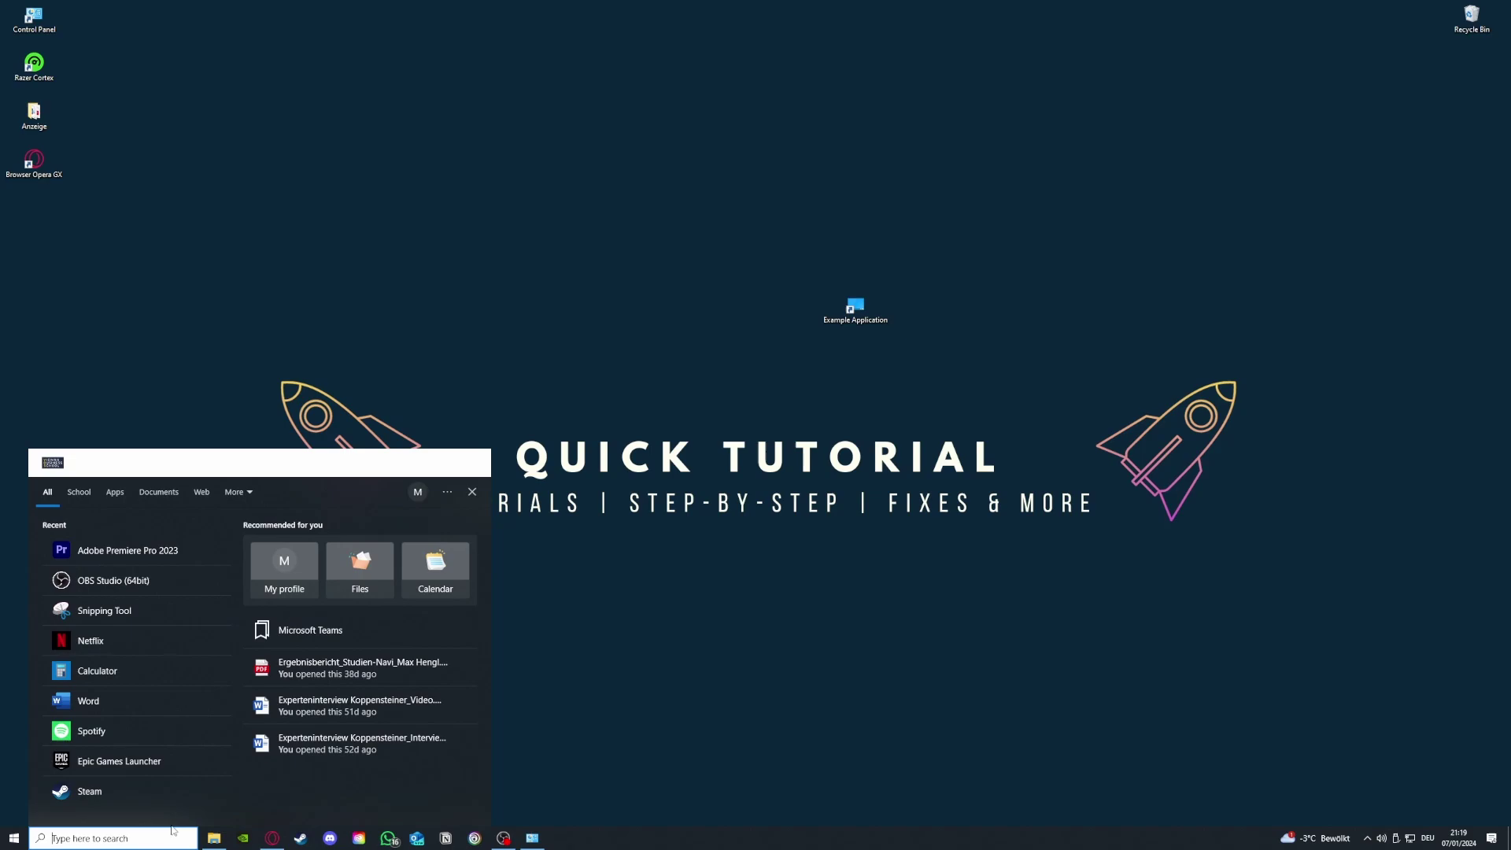
text(co)
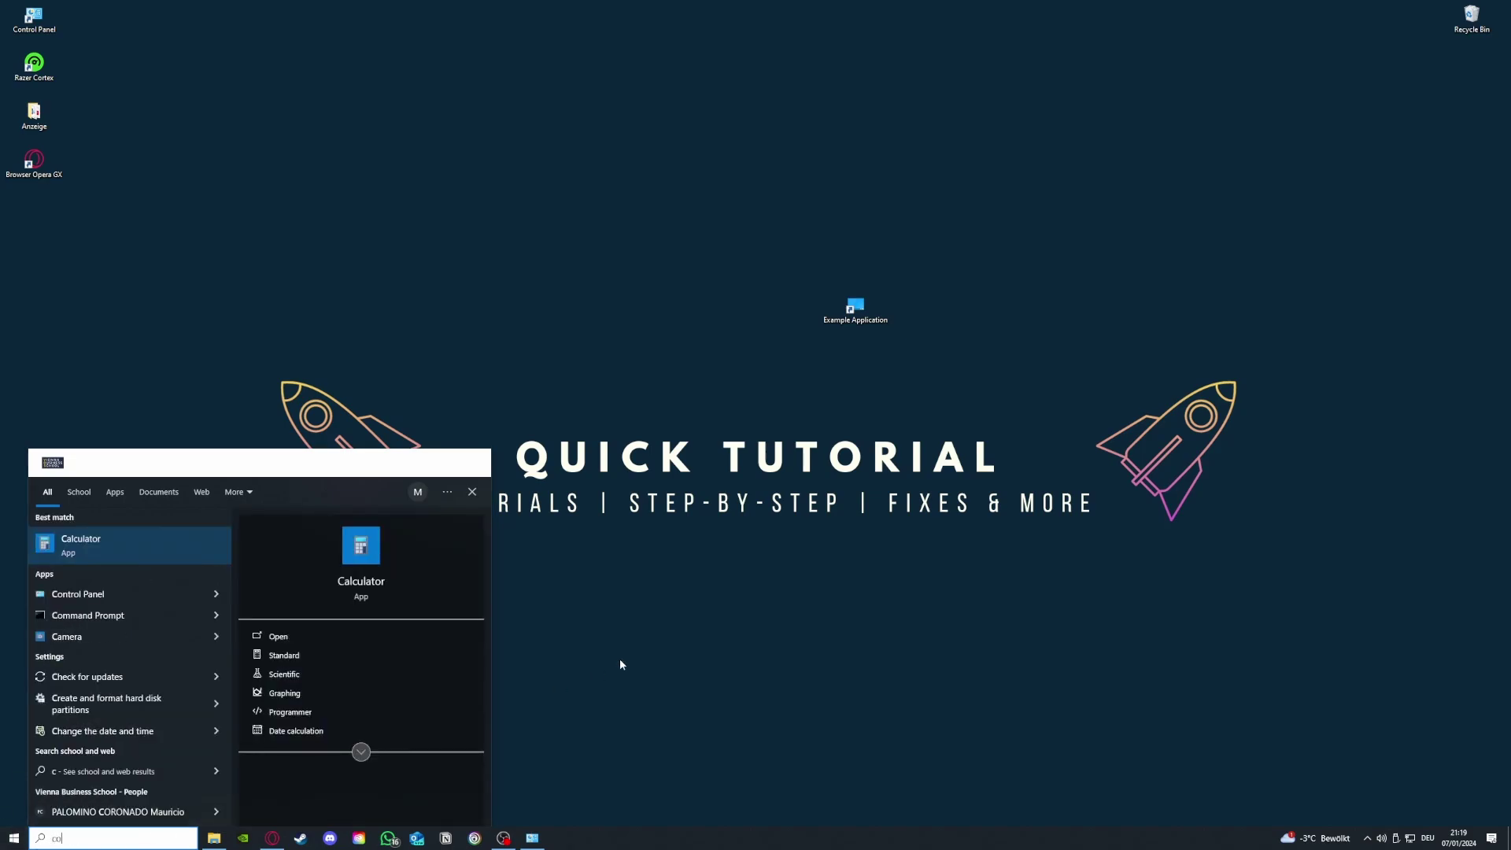
text(ntro)
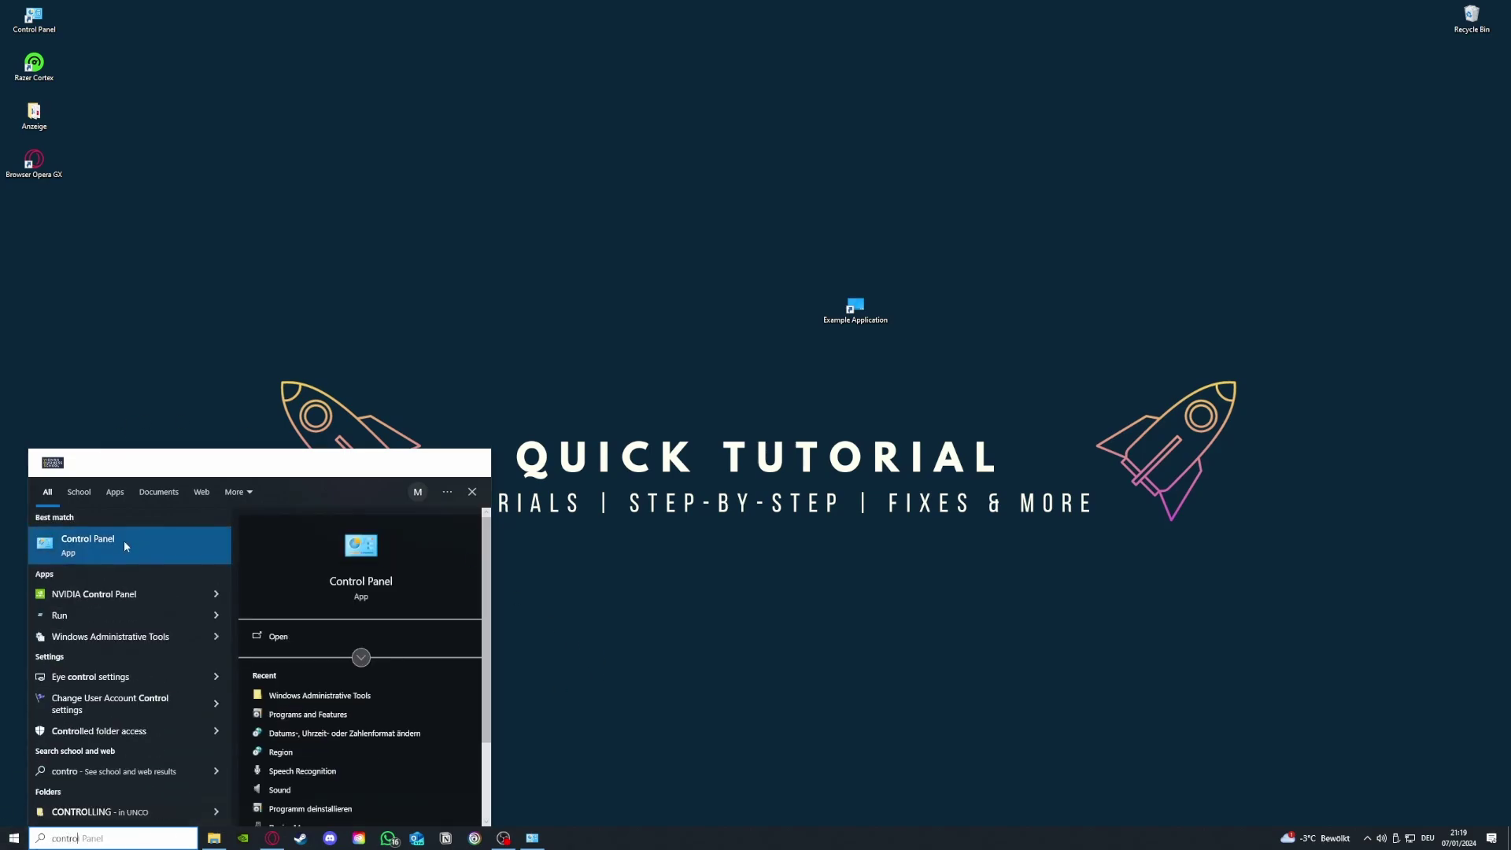
click(324, 225)
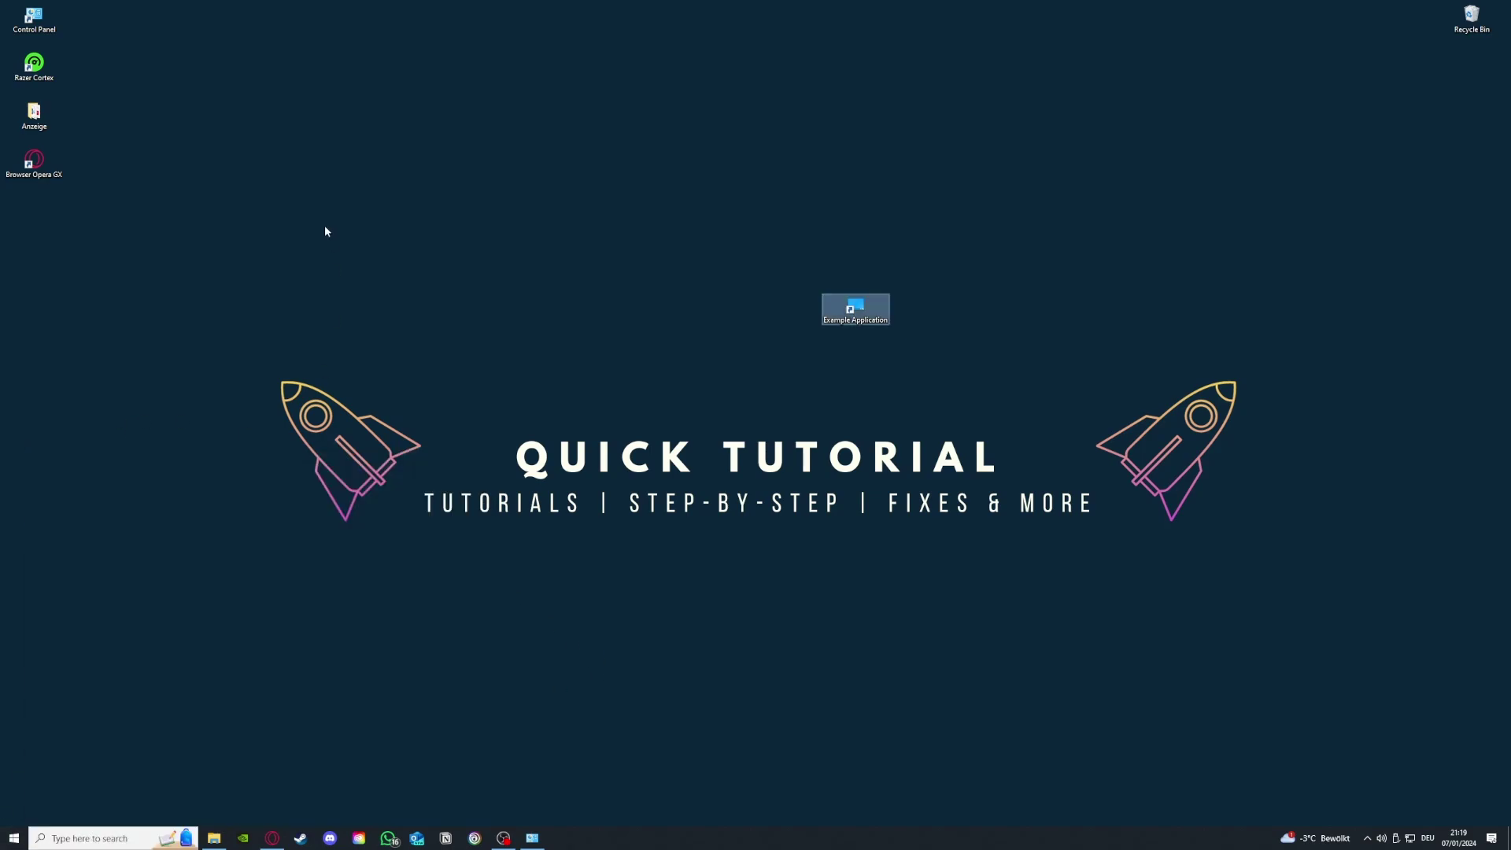
Step: Open Control Panel from the desktop shortcut and go to System and Security
click(44, 23)
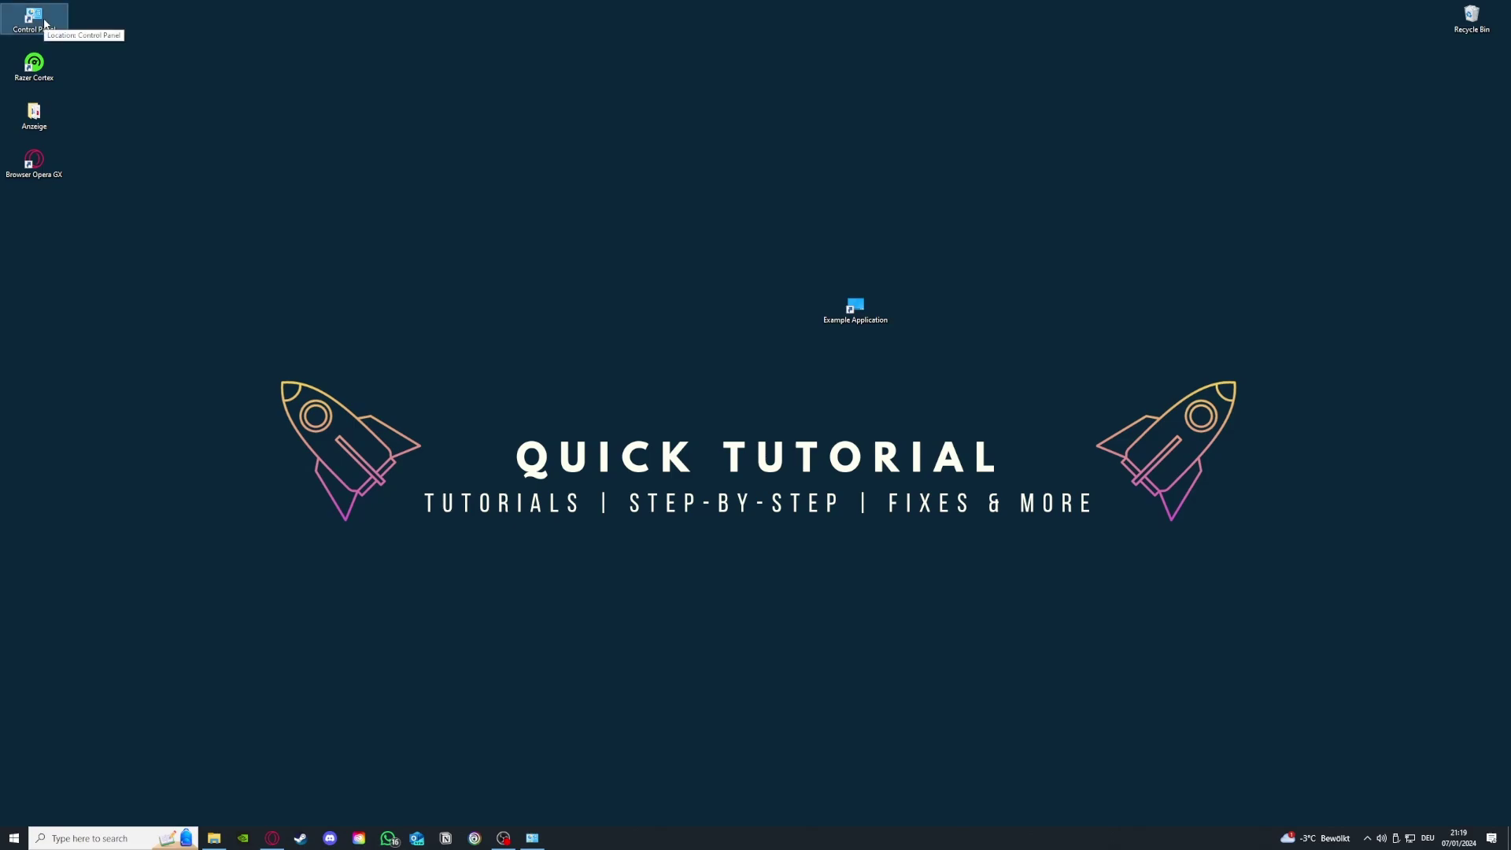
double_click(45, 23)
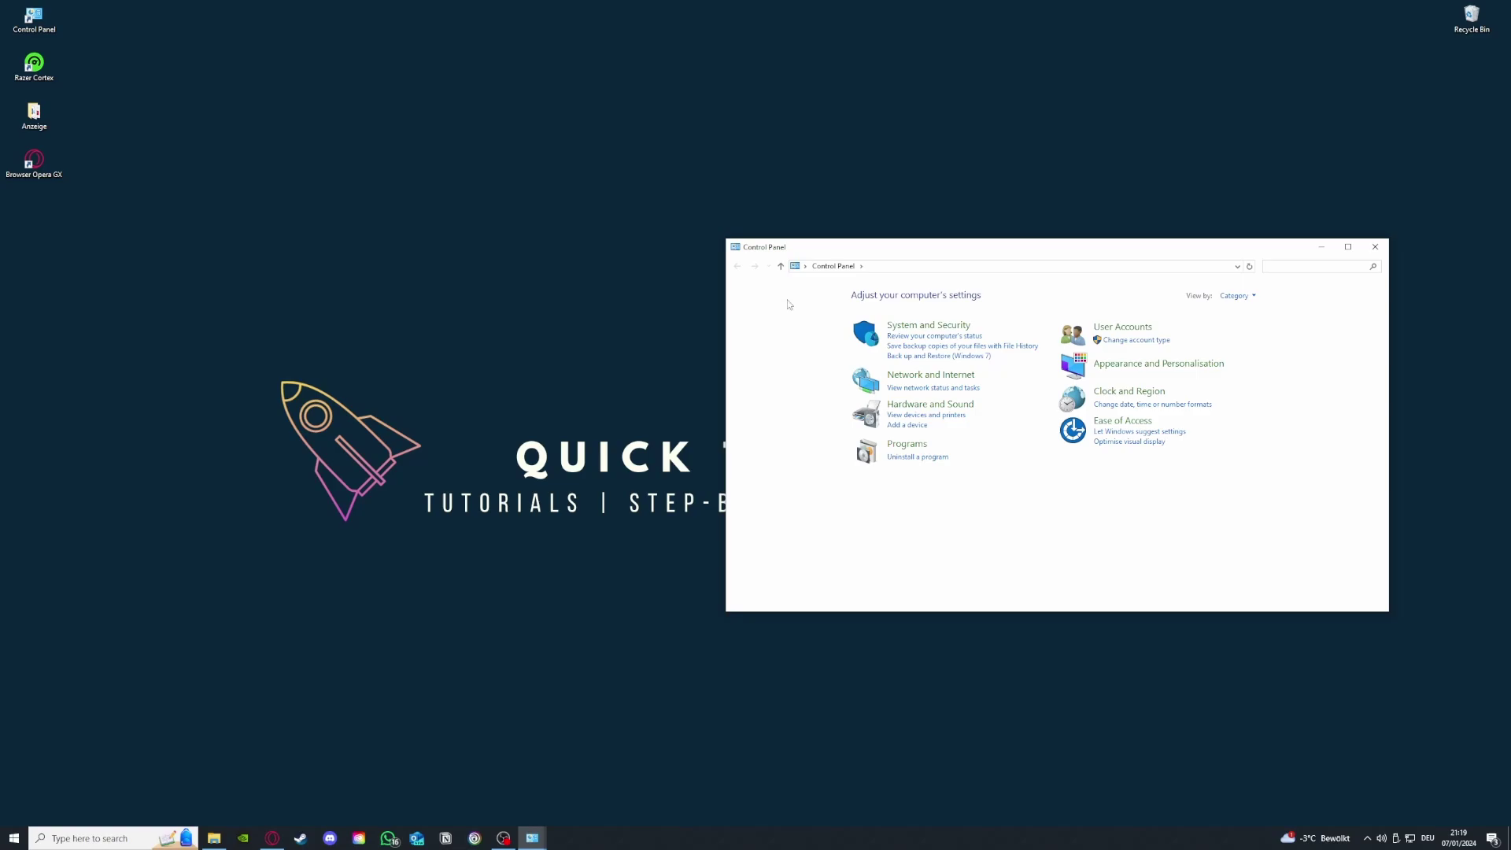
click(916, 325)
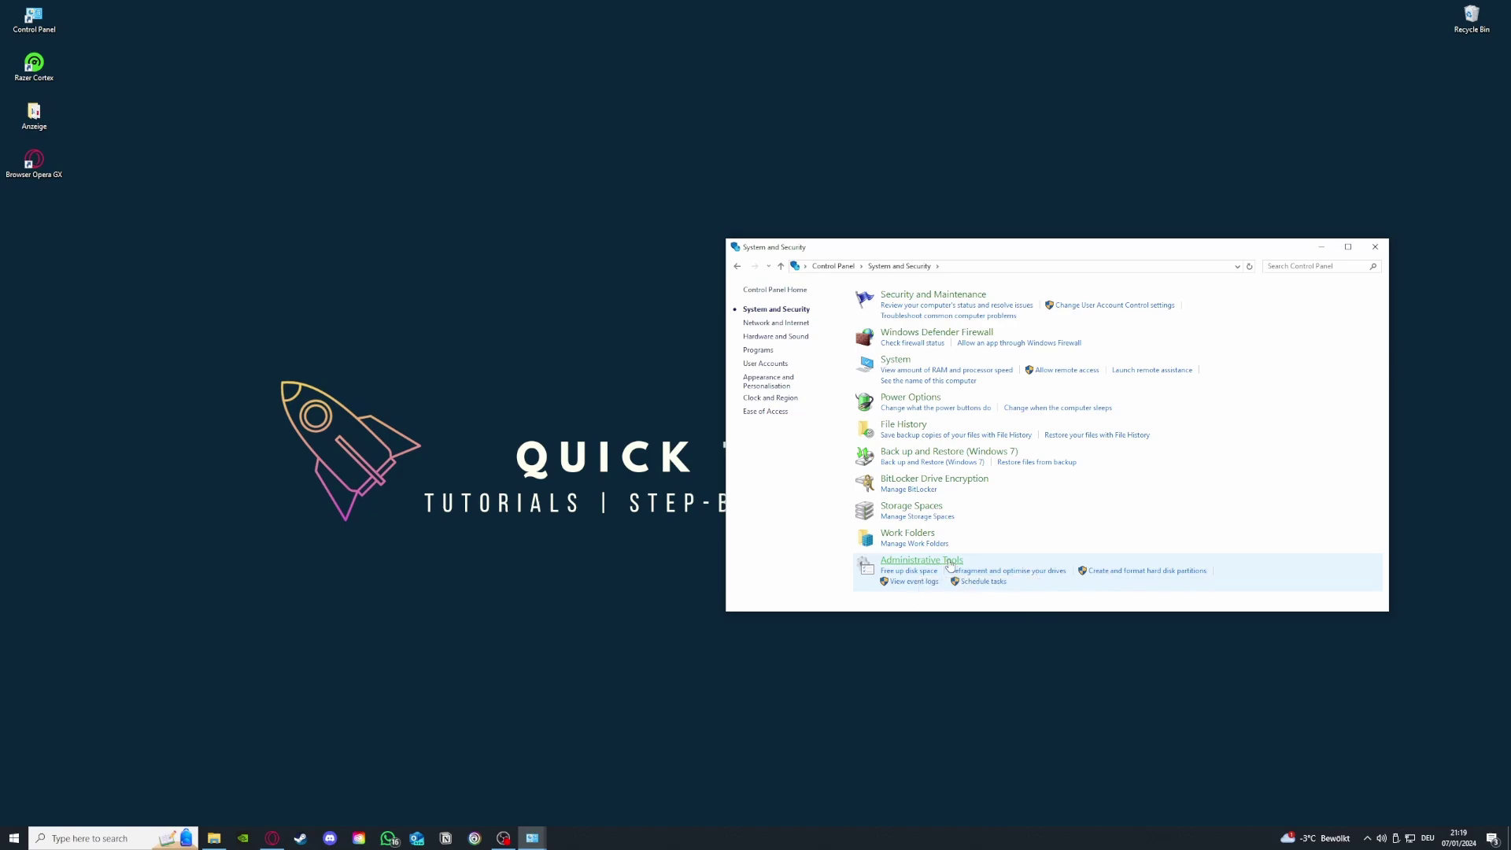
Step: Open Administrative Tools and select the Disk Clean-up shortcut
click(950, 562)
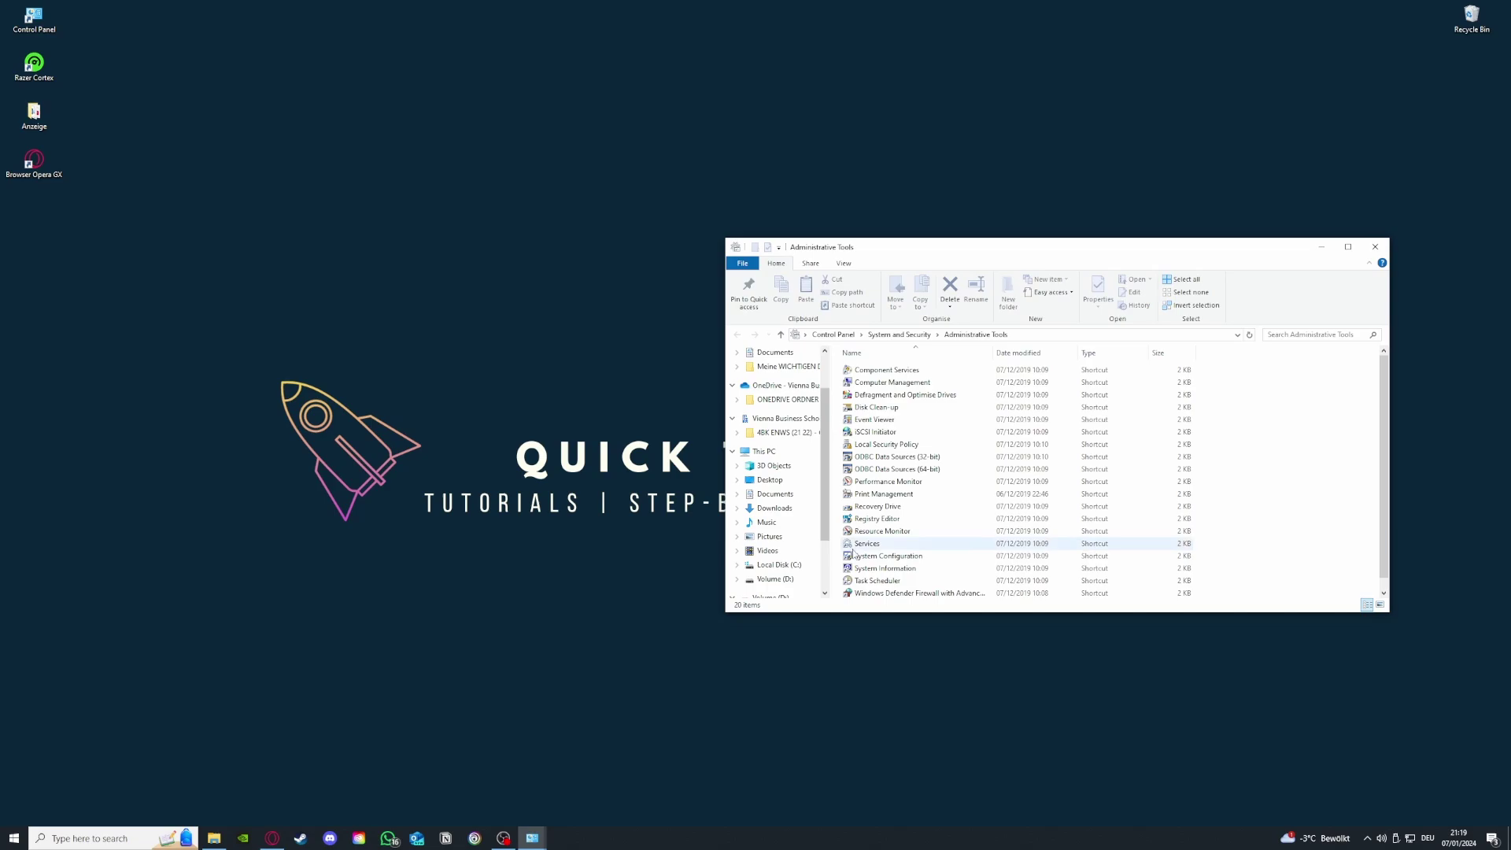
scroll(1023, 488, down, 1)
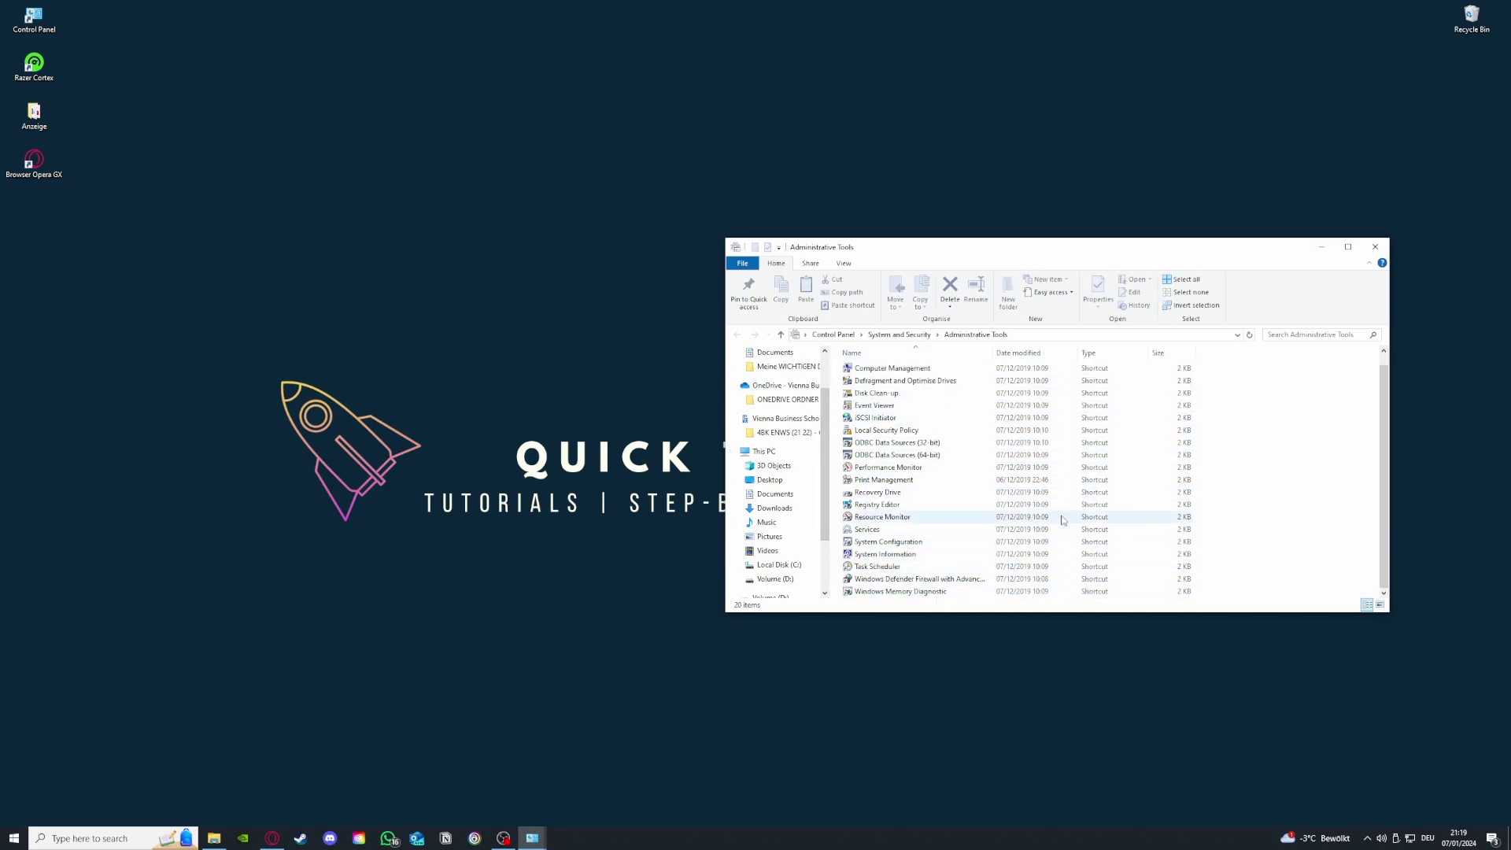
scroll(1061, 520, up, 1)
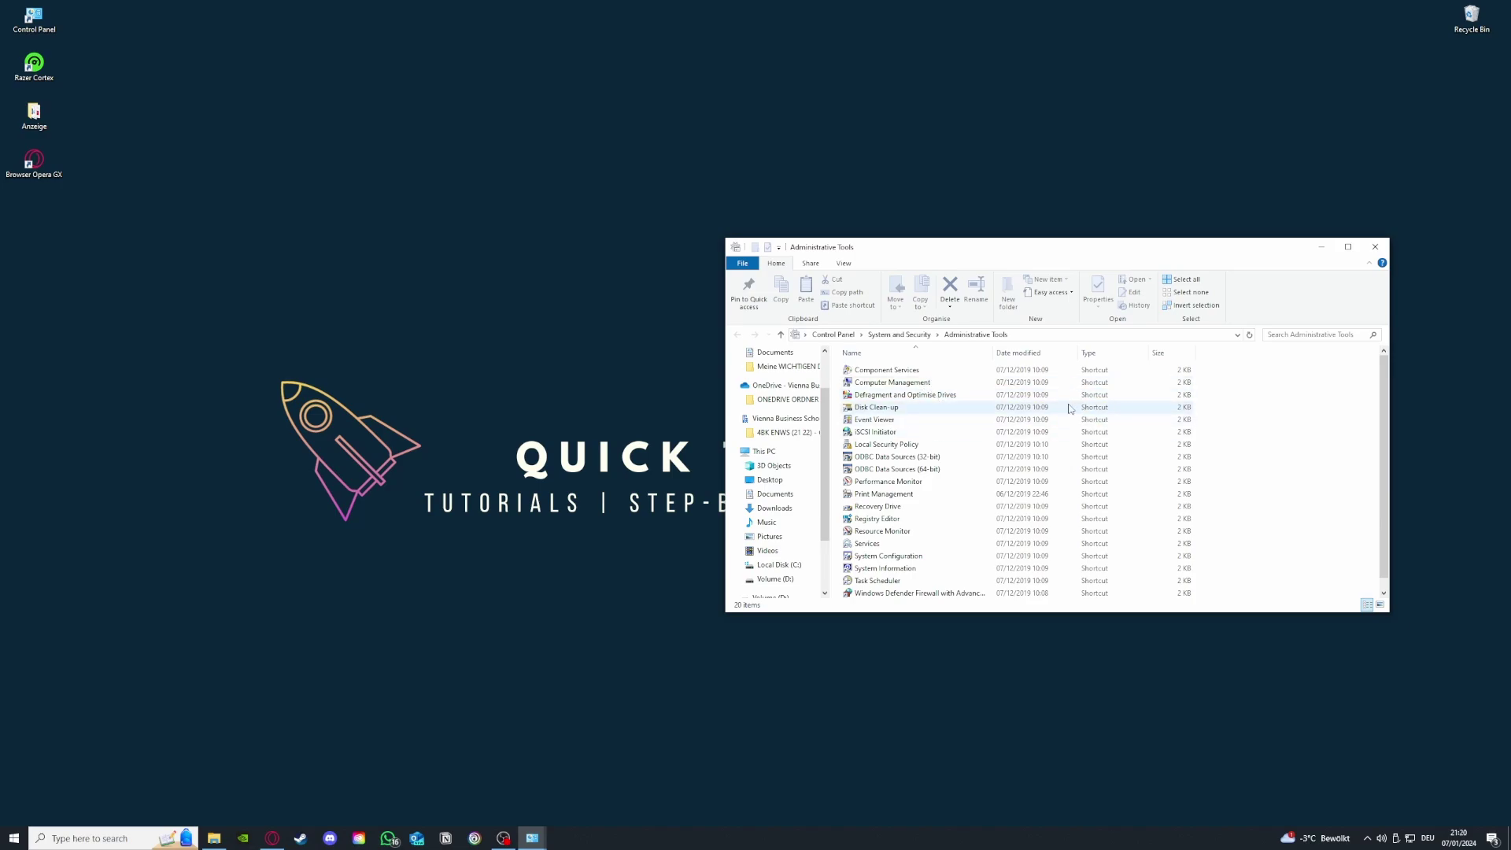
click(966, 409)
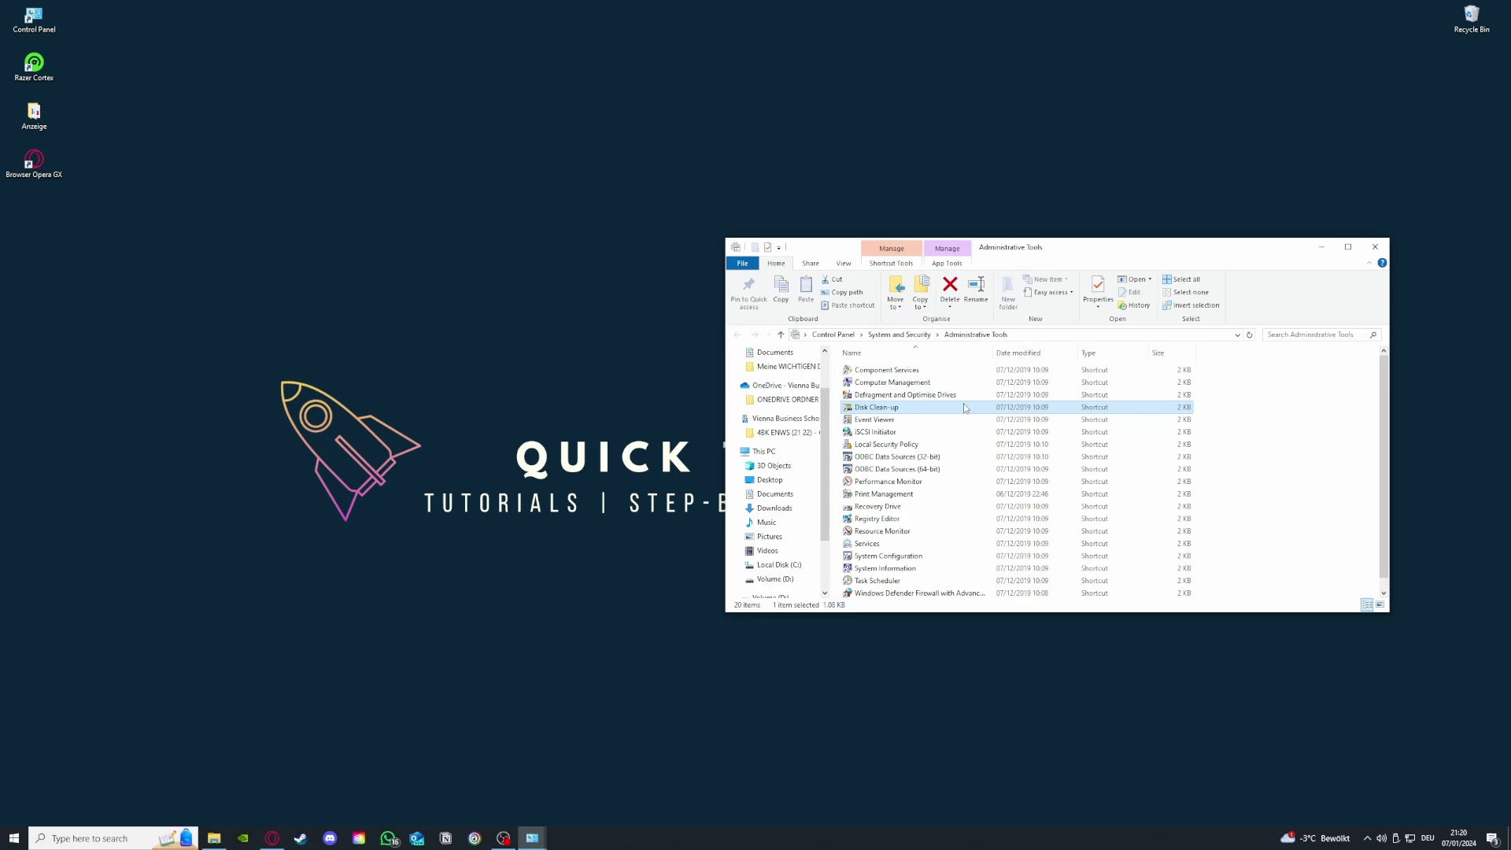
Step: Run Disk Clean-up on Volume (D:) and delete its selected files
double_click(963, 406)
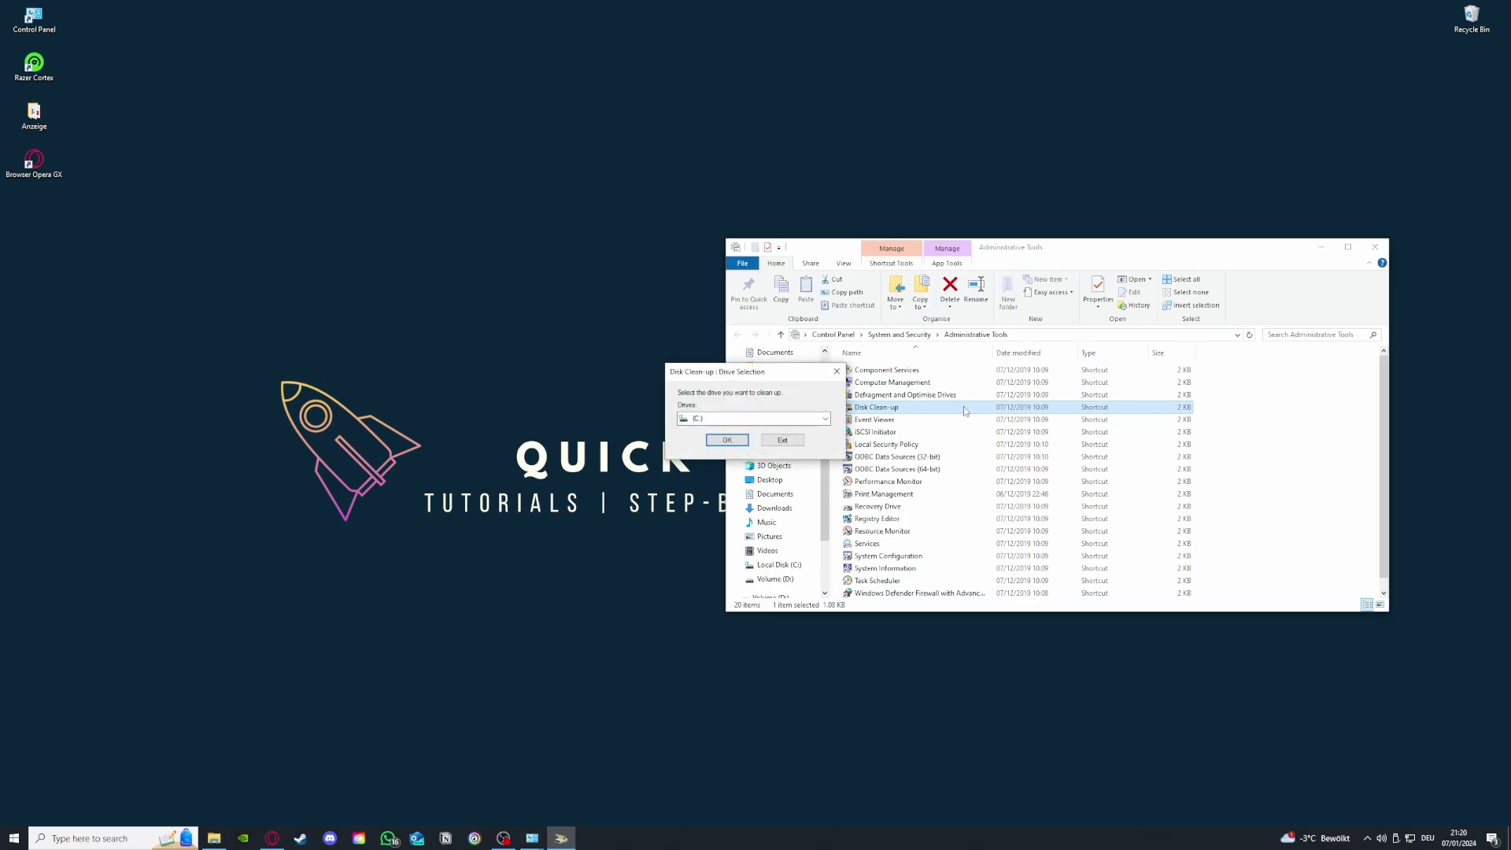
click(765, 419)
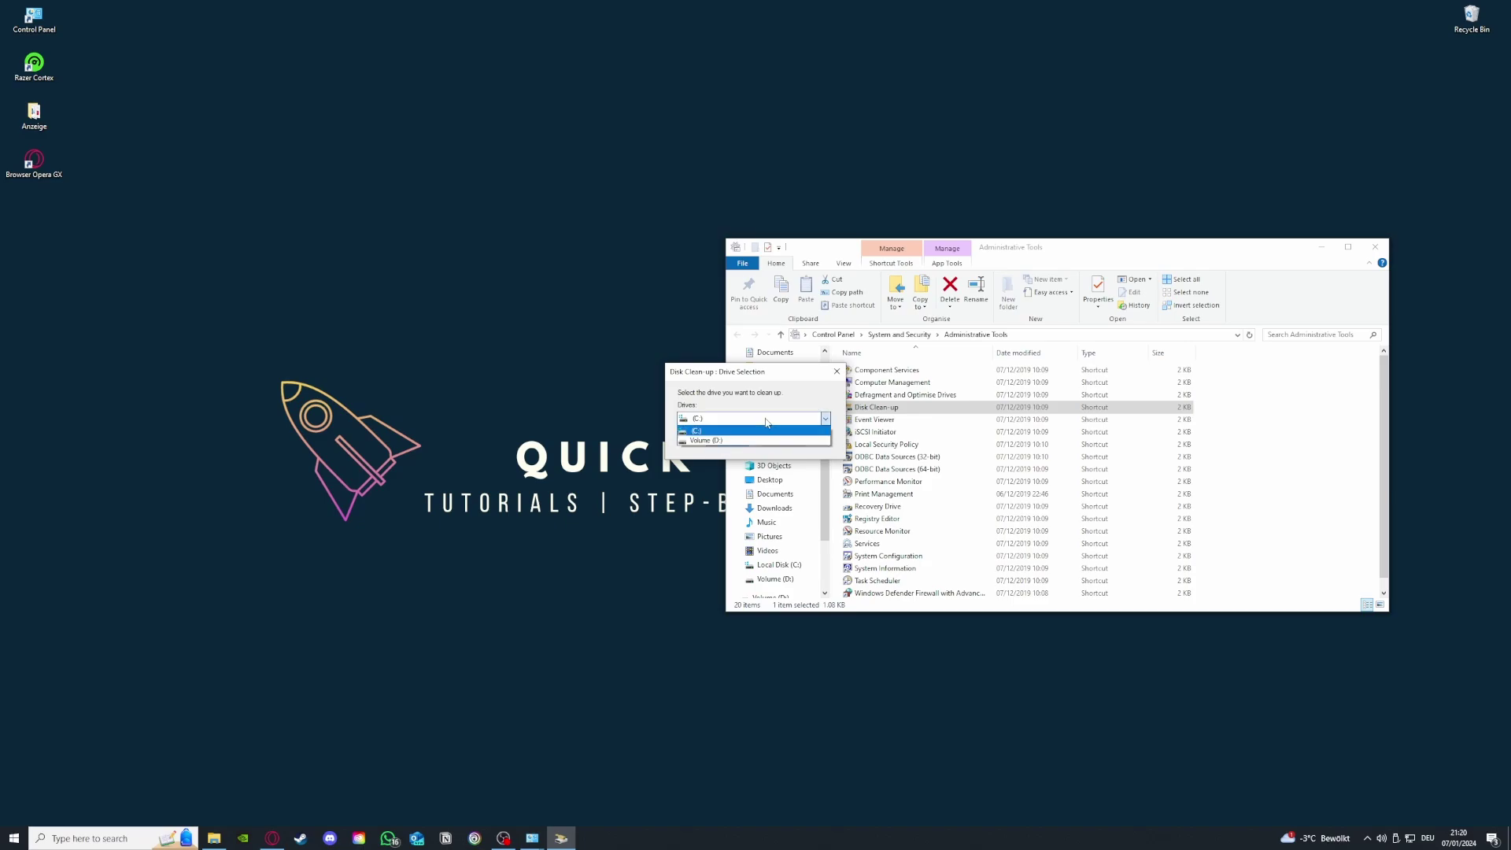
click(721, 442)
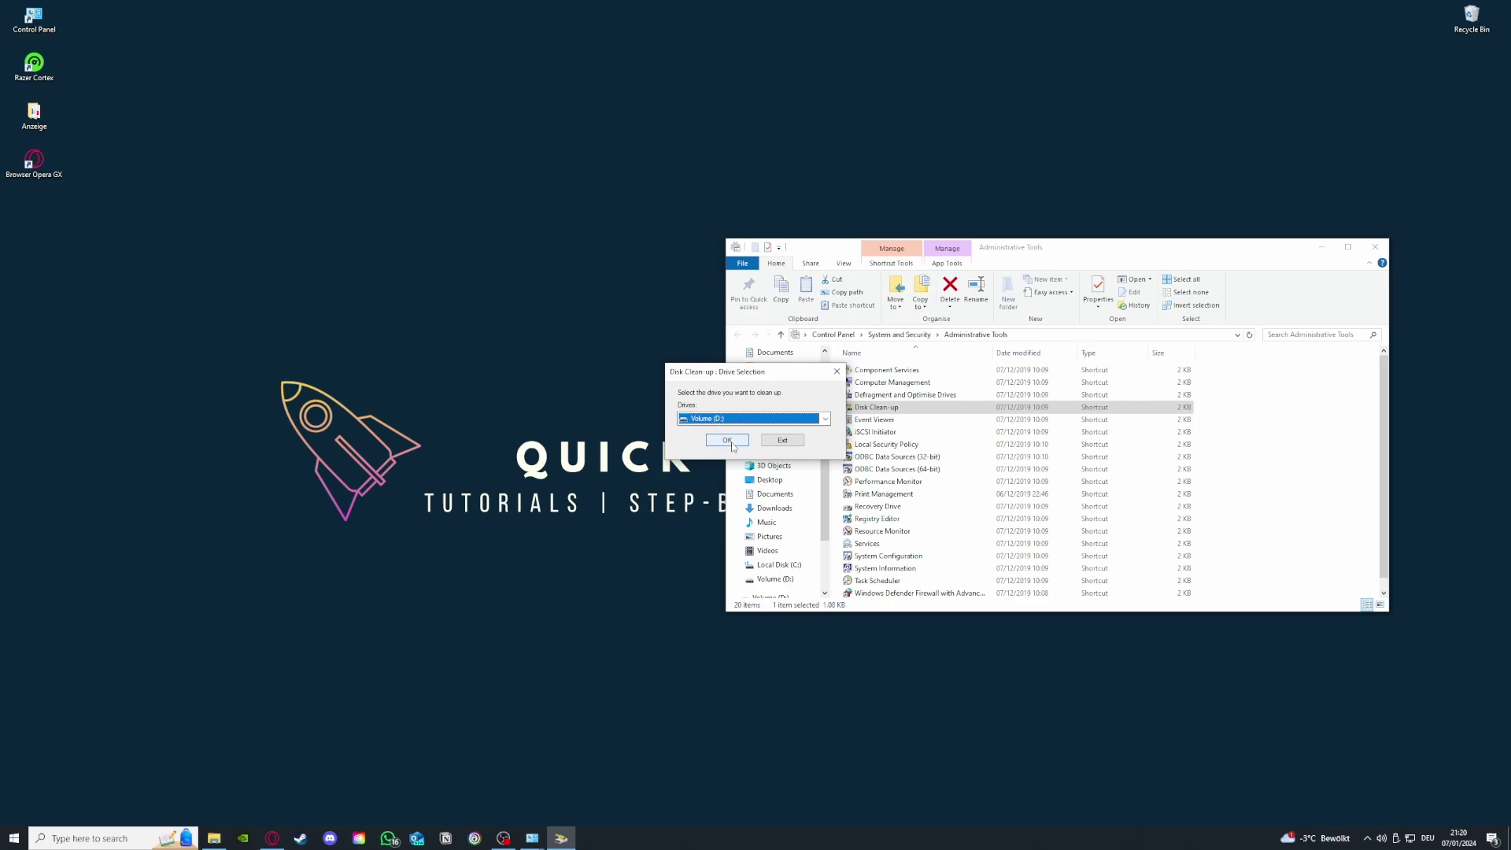
click(727, 441)
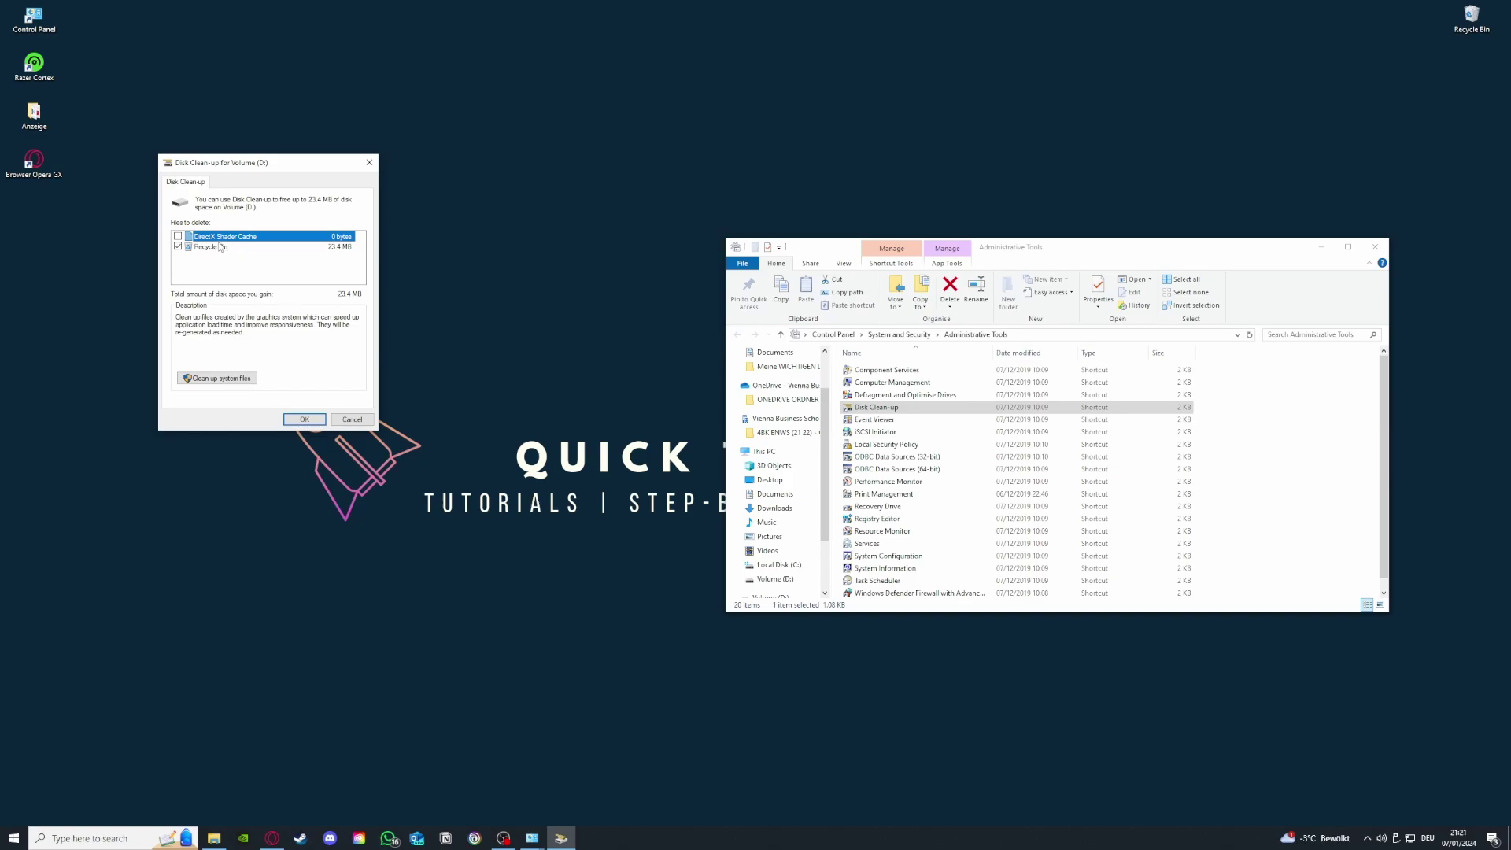
click(203, 379)
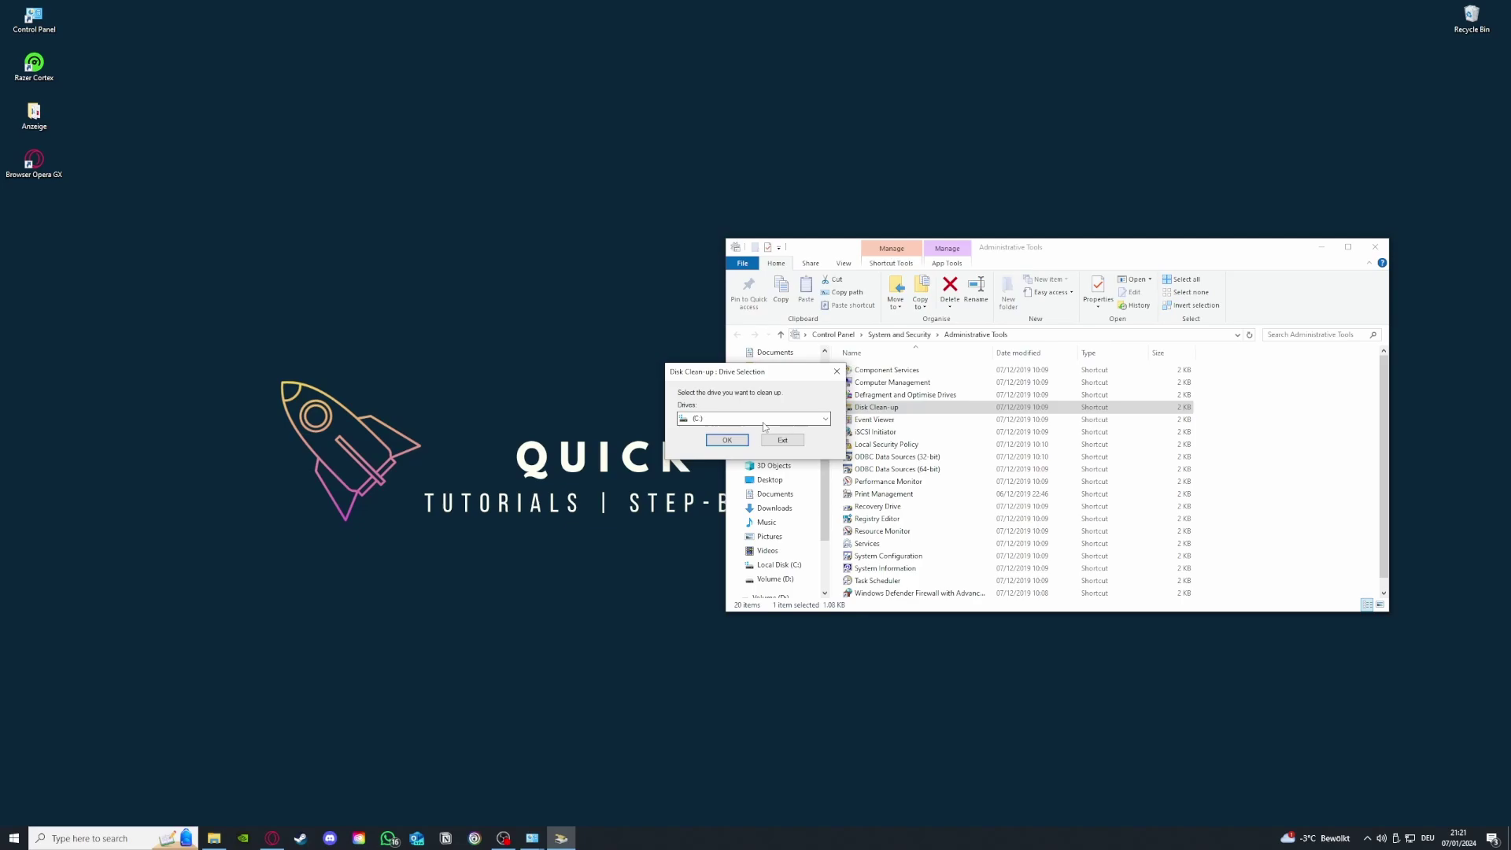
Step: Scan drive (C:) with Disk Clean-up and browse the list of files to delete
click(761, 418)
click(760, 431)
click(725, 441)
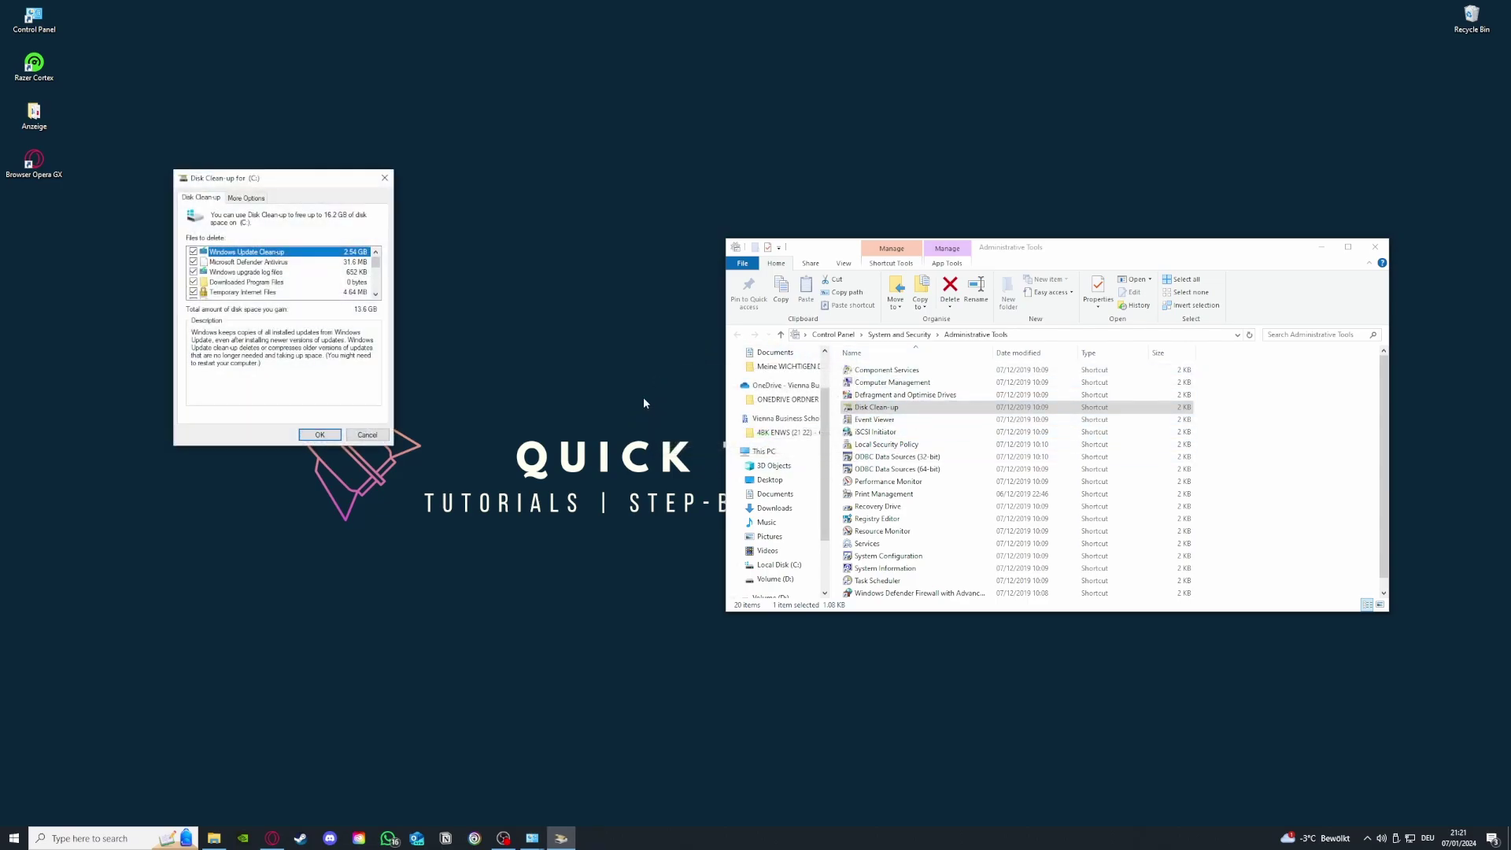
scroll(293, 276, down, 5)
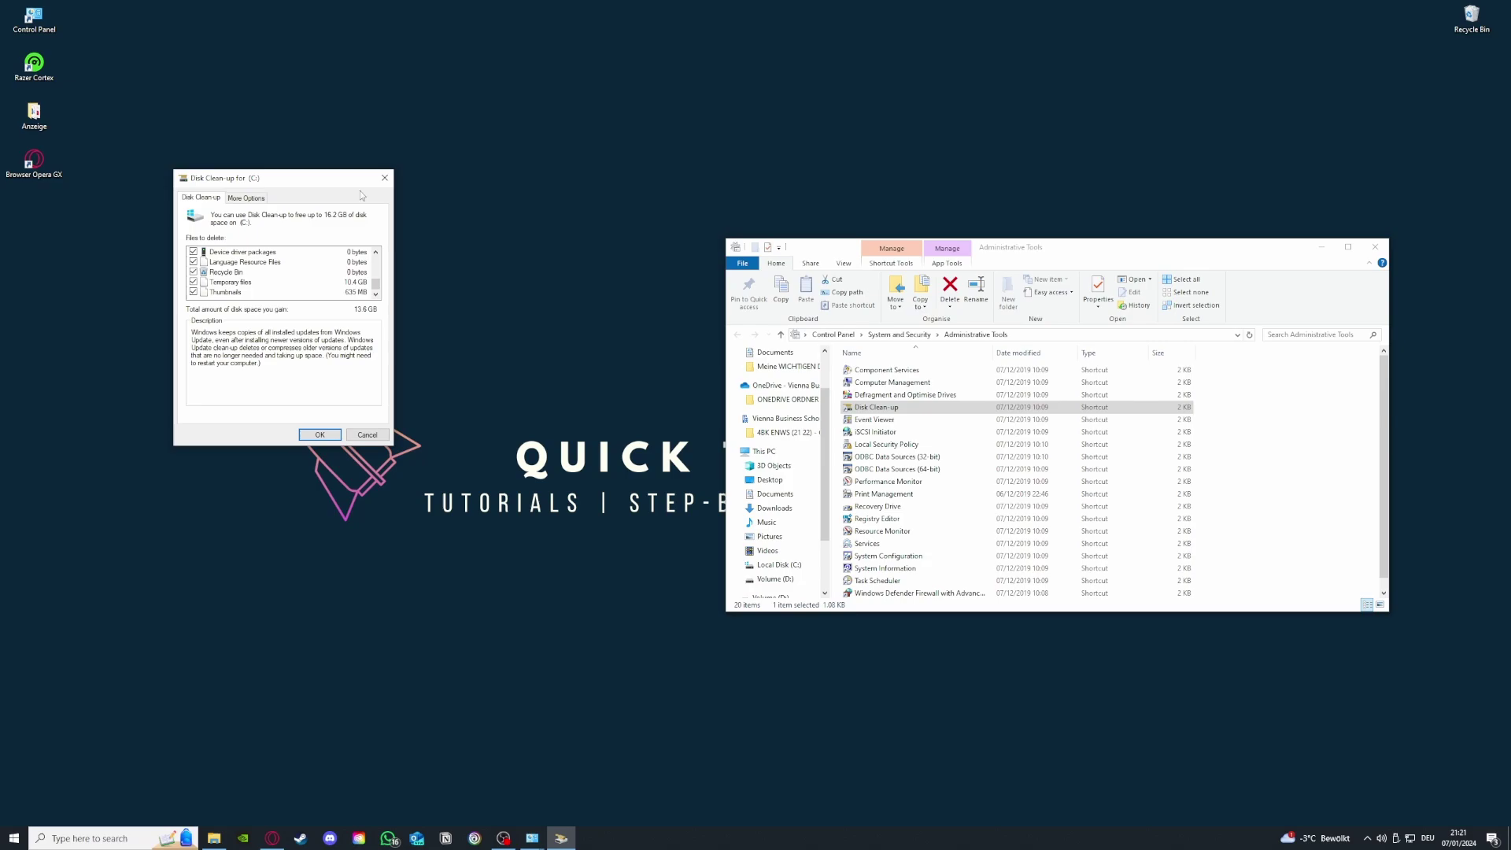
scroll(235, 261, up, 5)
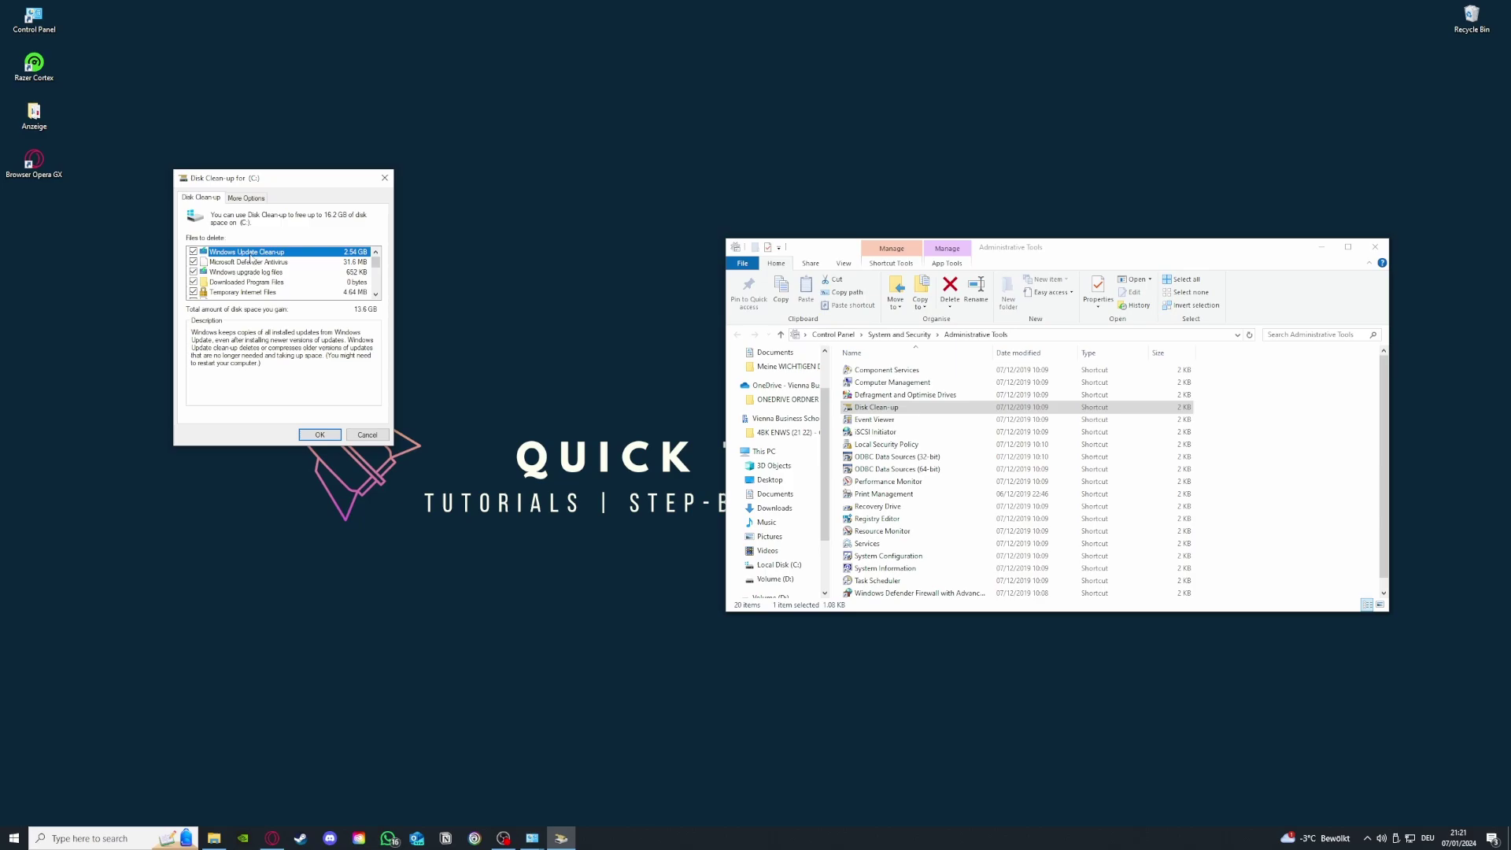
scroll(193, 266, down, 1)
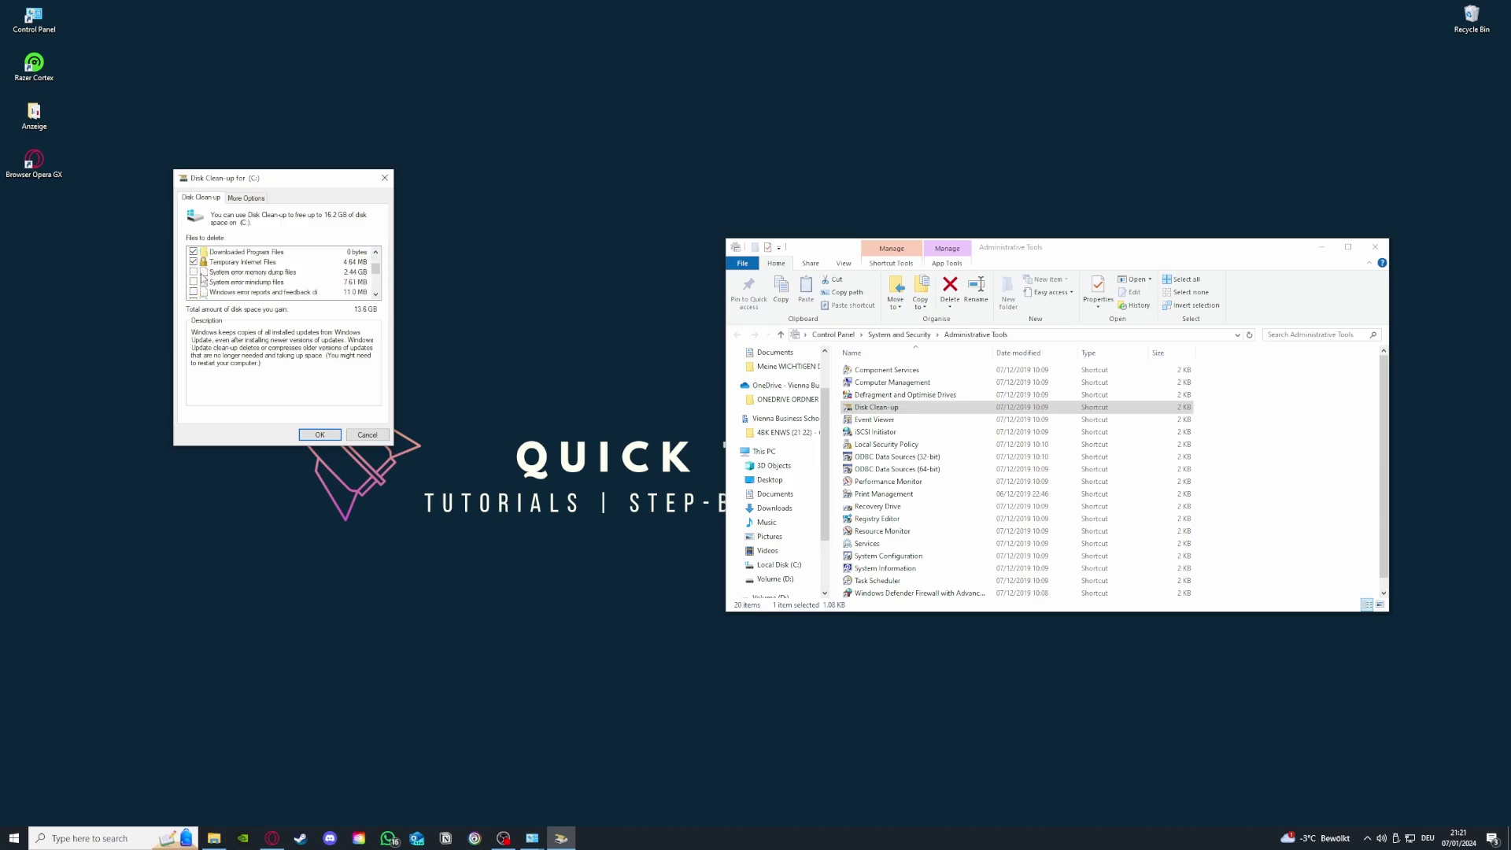
scroll(200, 276, down, 2)
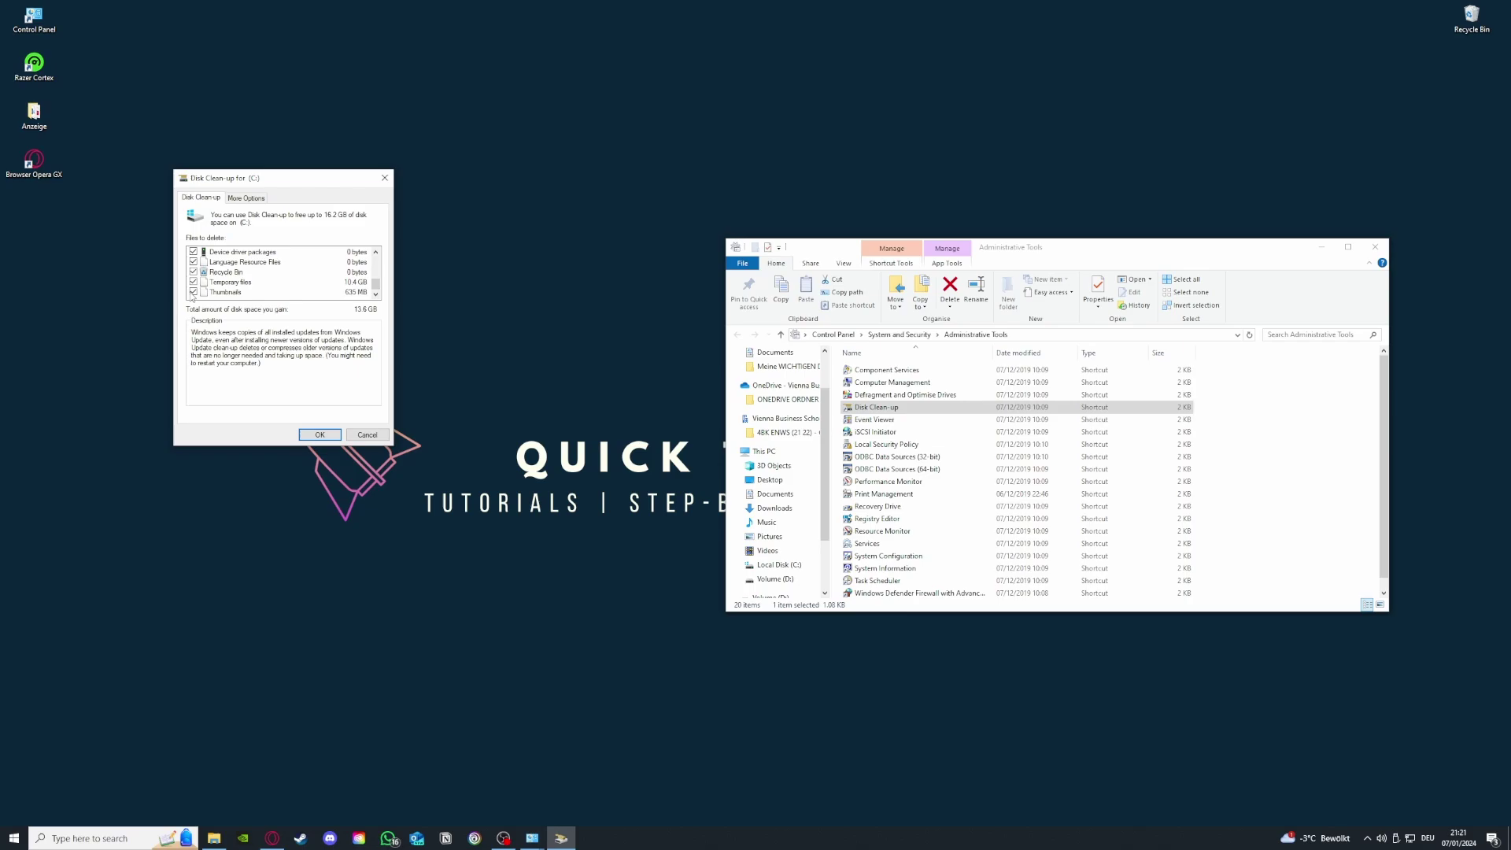
scroll(194, 296, up, 2)
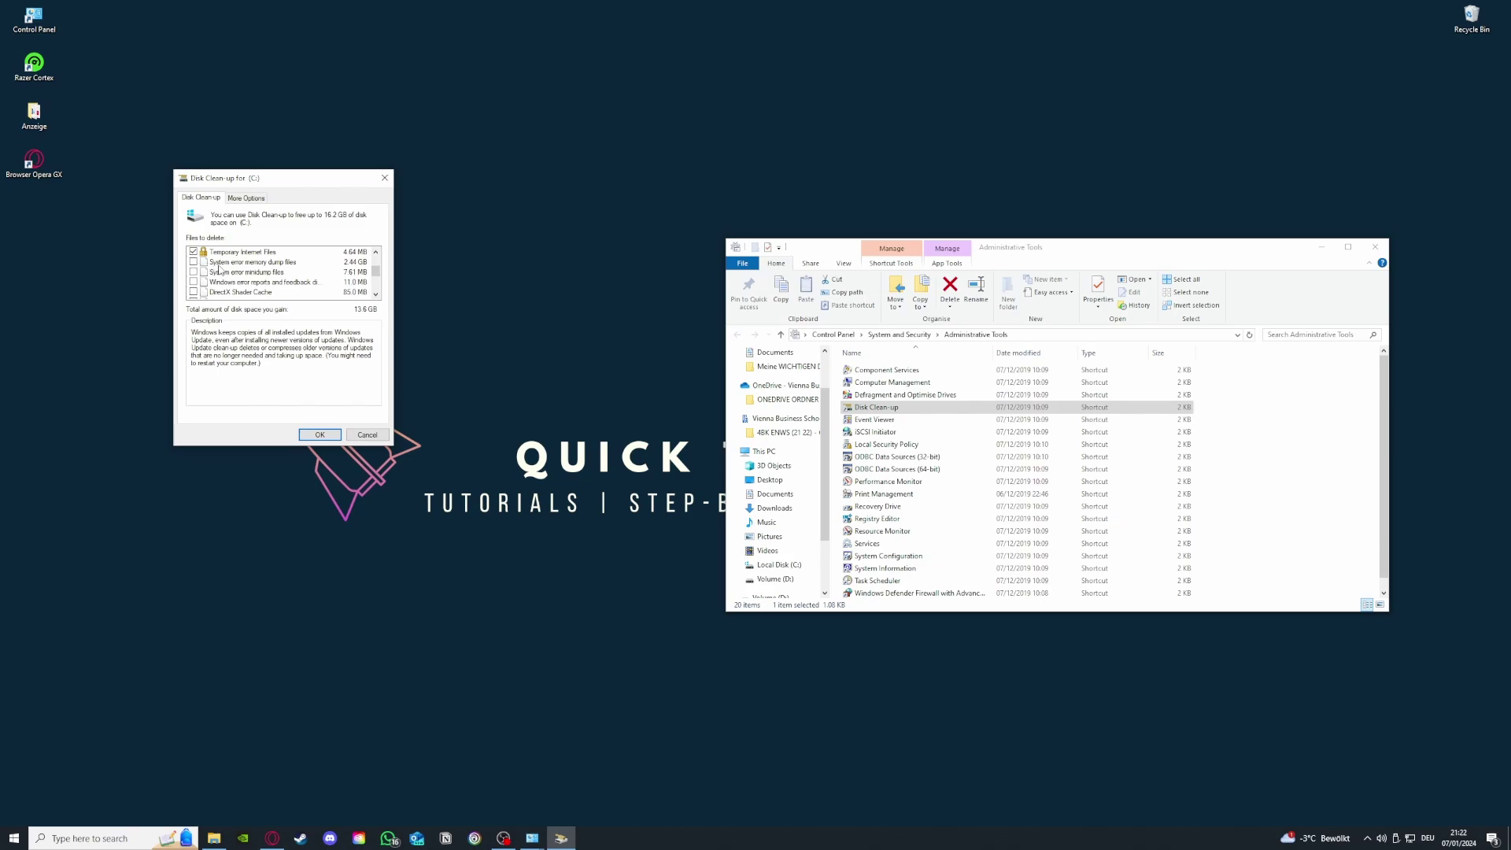
scroll(228, 283, up, 2)
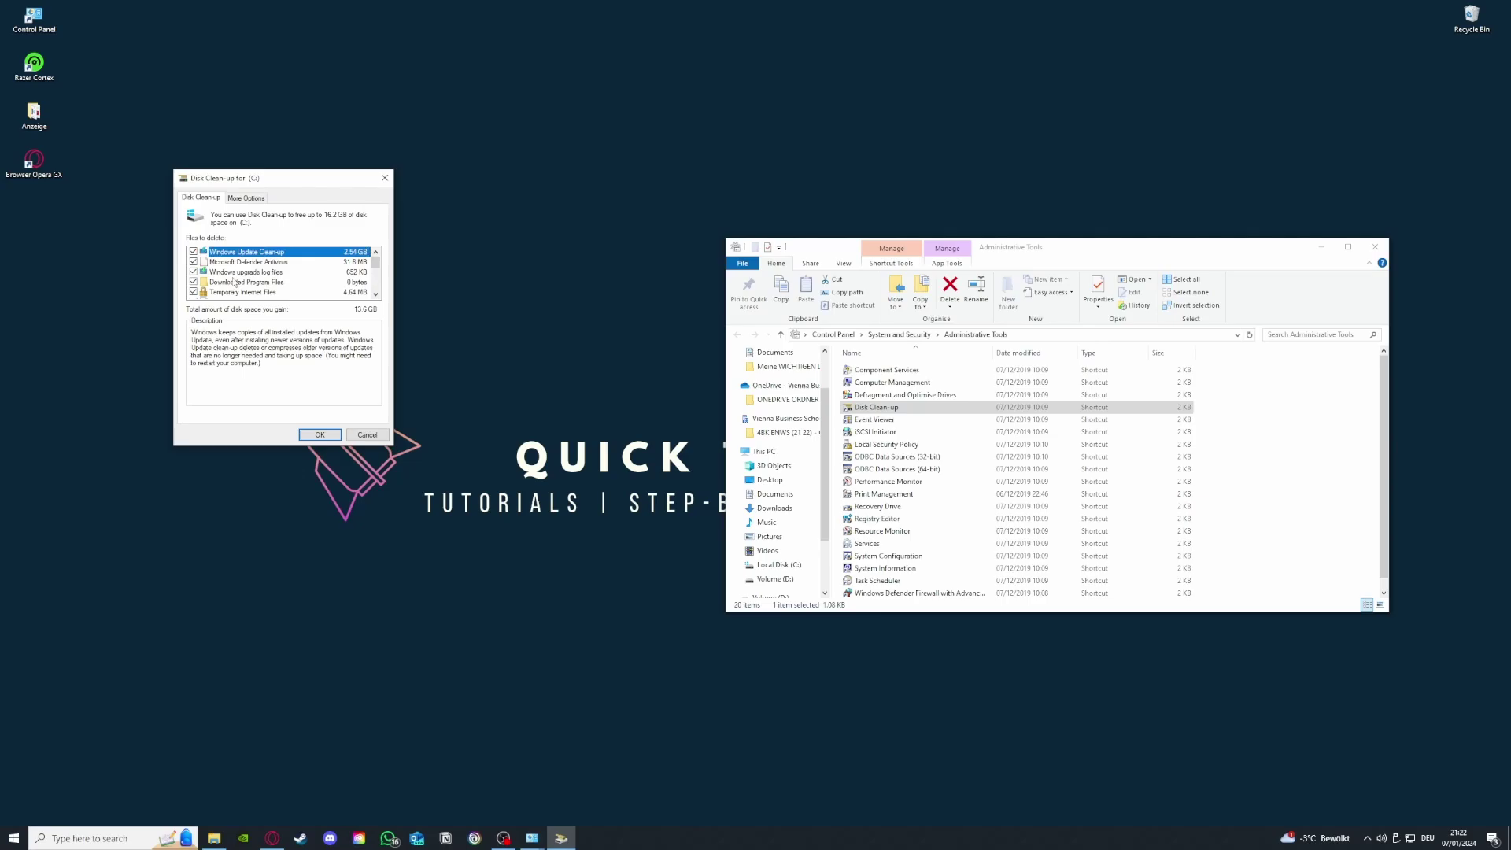
scroll(230, 283, down, 2)
scroll(232, 283, up, 2)
scroll(228, 277, down, 2)
scroll(228, 277, up, 2)
scroll(228, 278, down, 2)
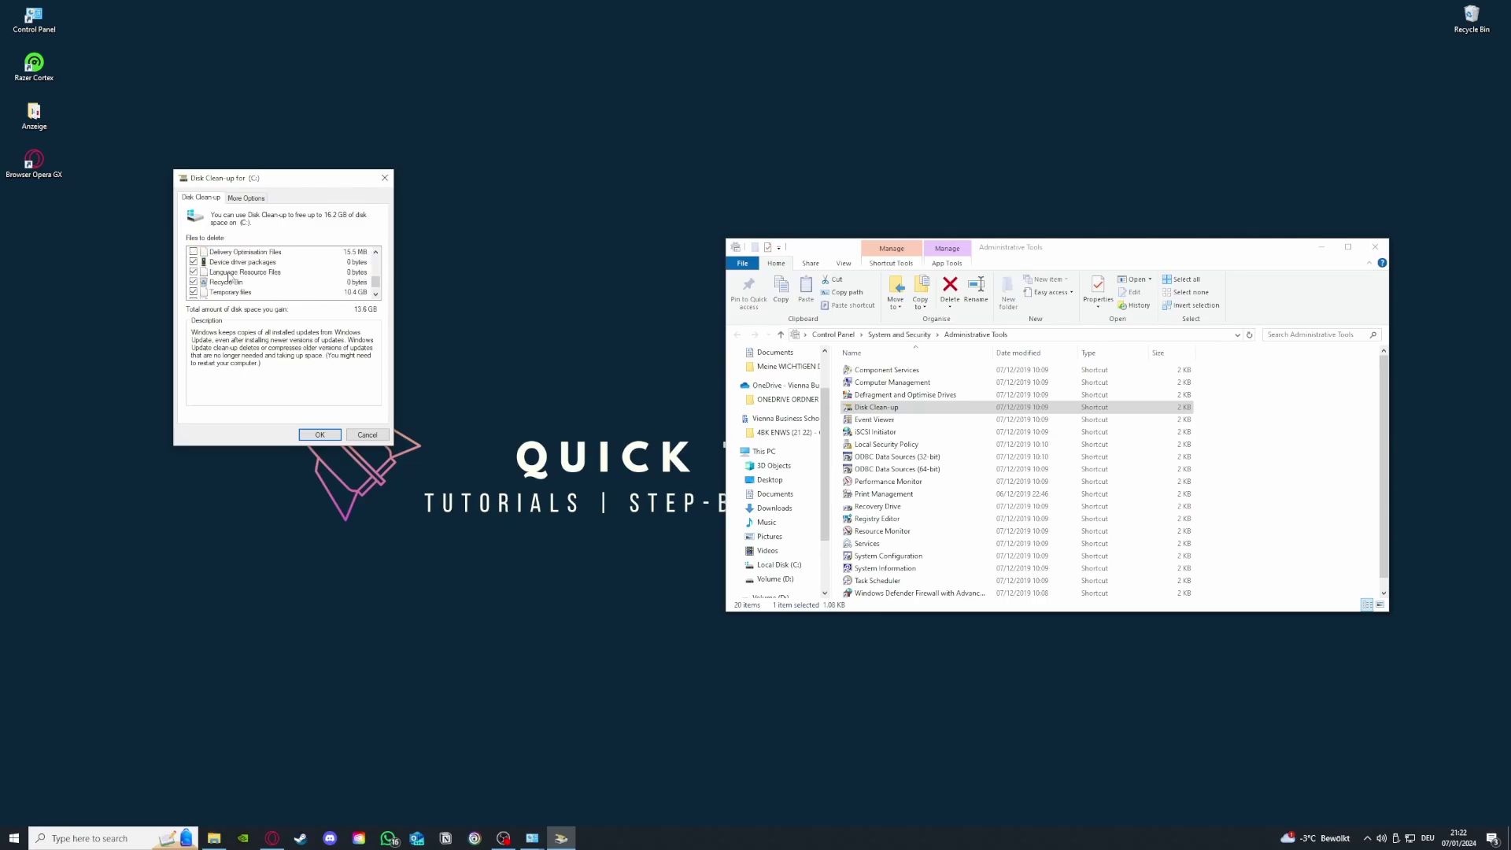
scroll(259, 284, up, 3)
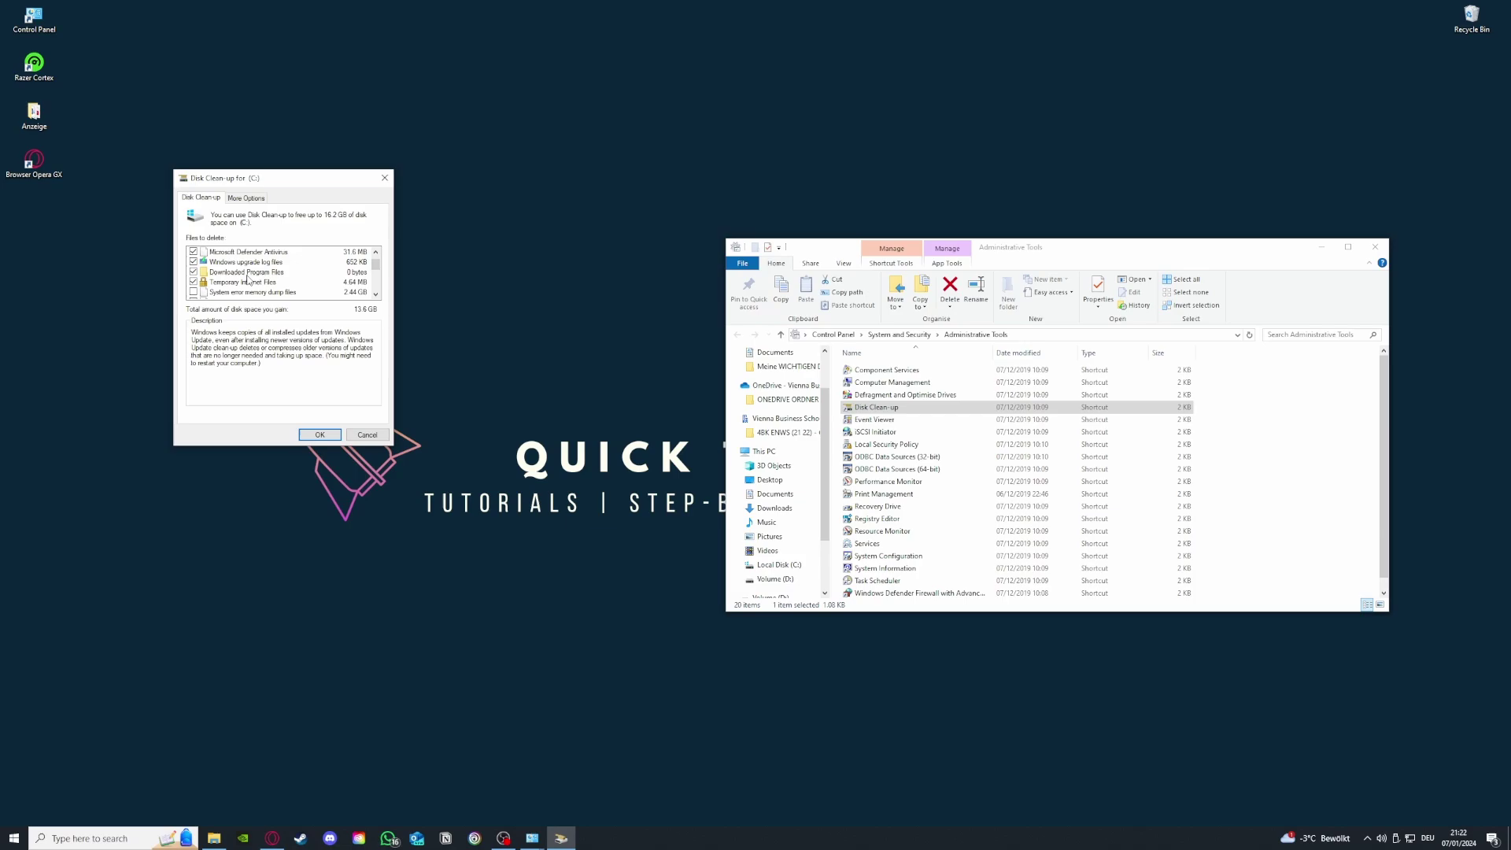
scroll(259, 287, up, 2)
scroll(292, 299, down, 1)
Step: Tick system error memory dump files, minidump files and Windows error reports, reaching 16.1 GB
click(193, 262)
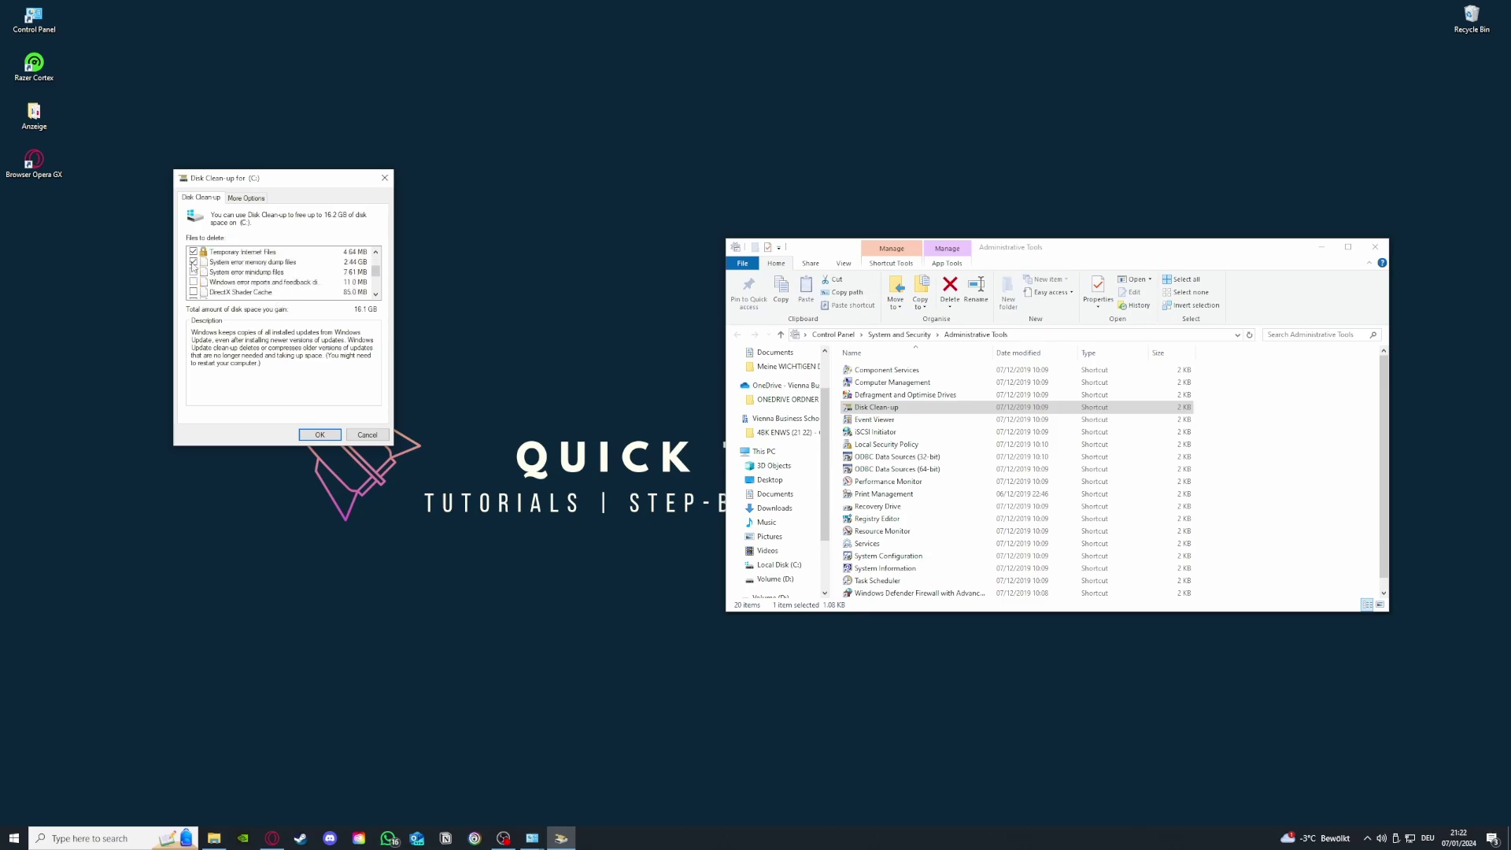
click(194, 272)
click(193, 282)
scroll(193, 282, down, 1)
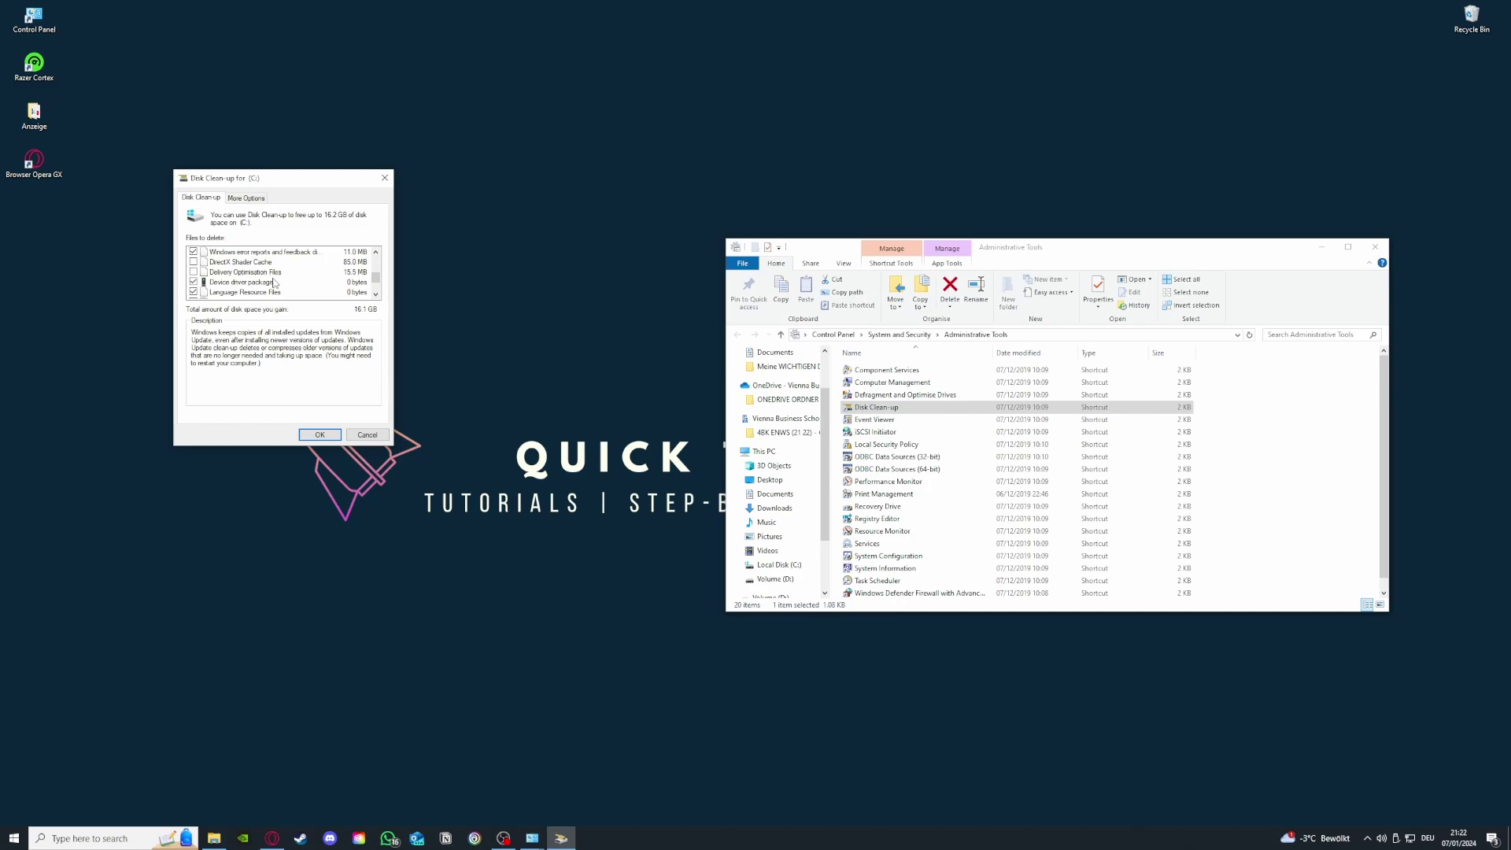
scroll(287, 275, down, 2)
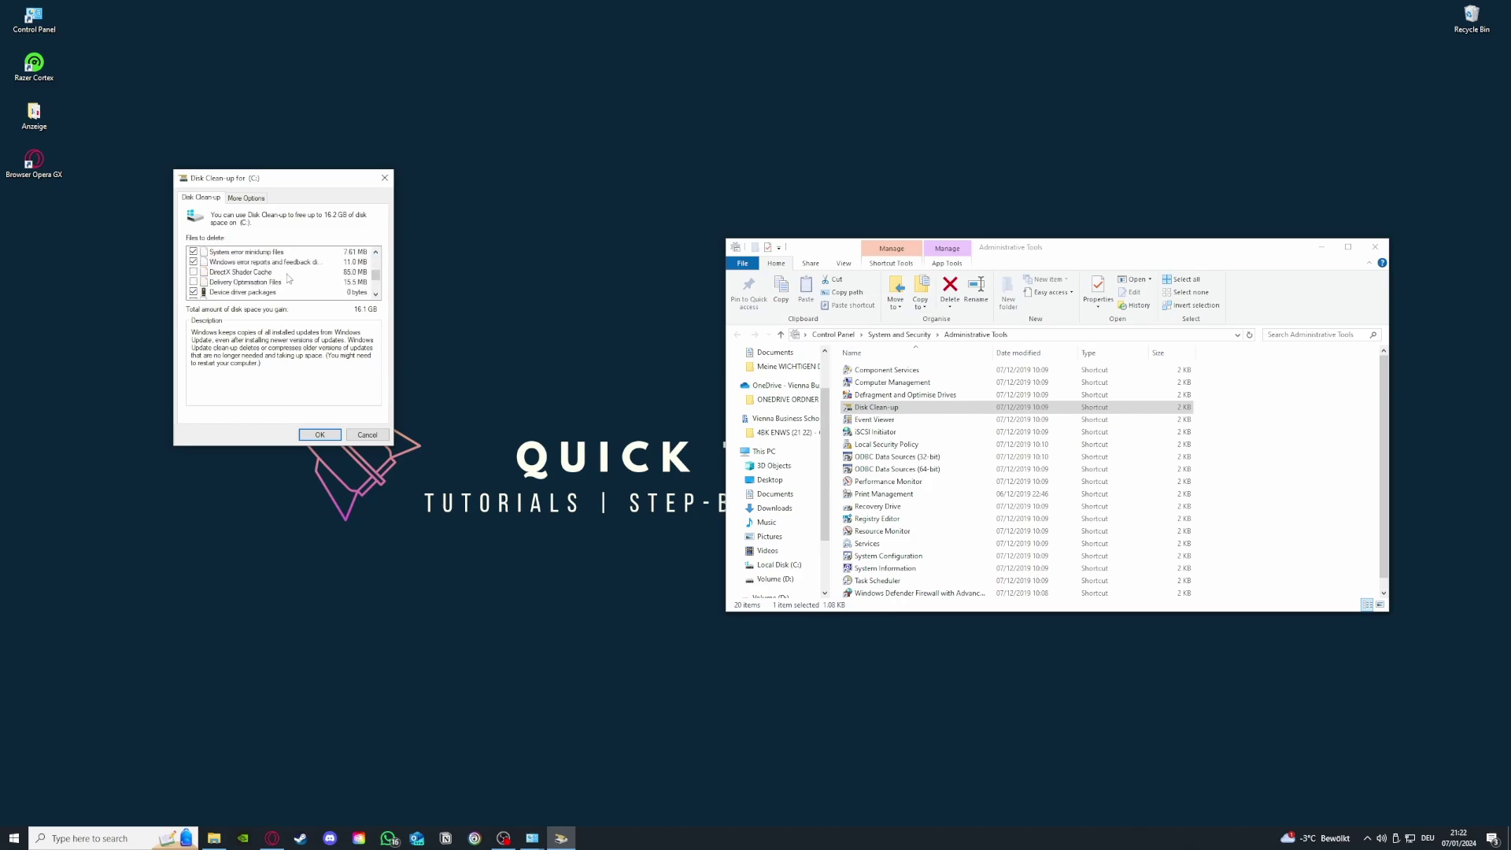
scroll(346, 279, up, 1)
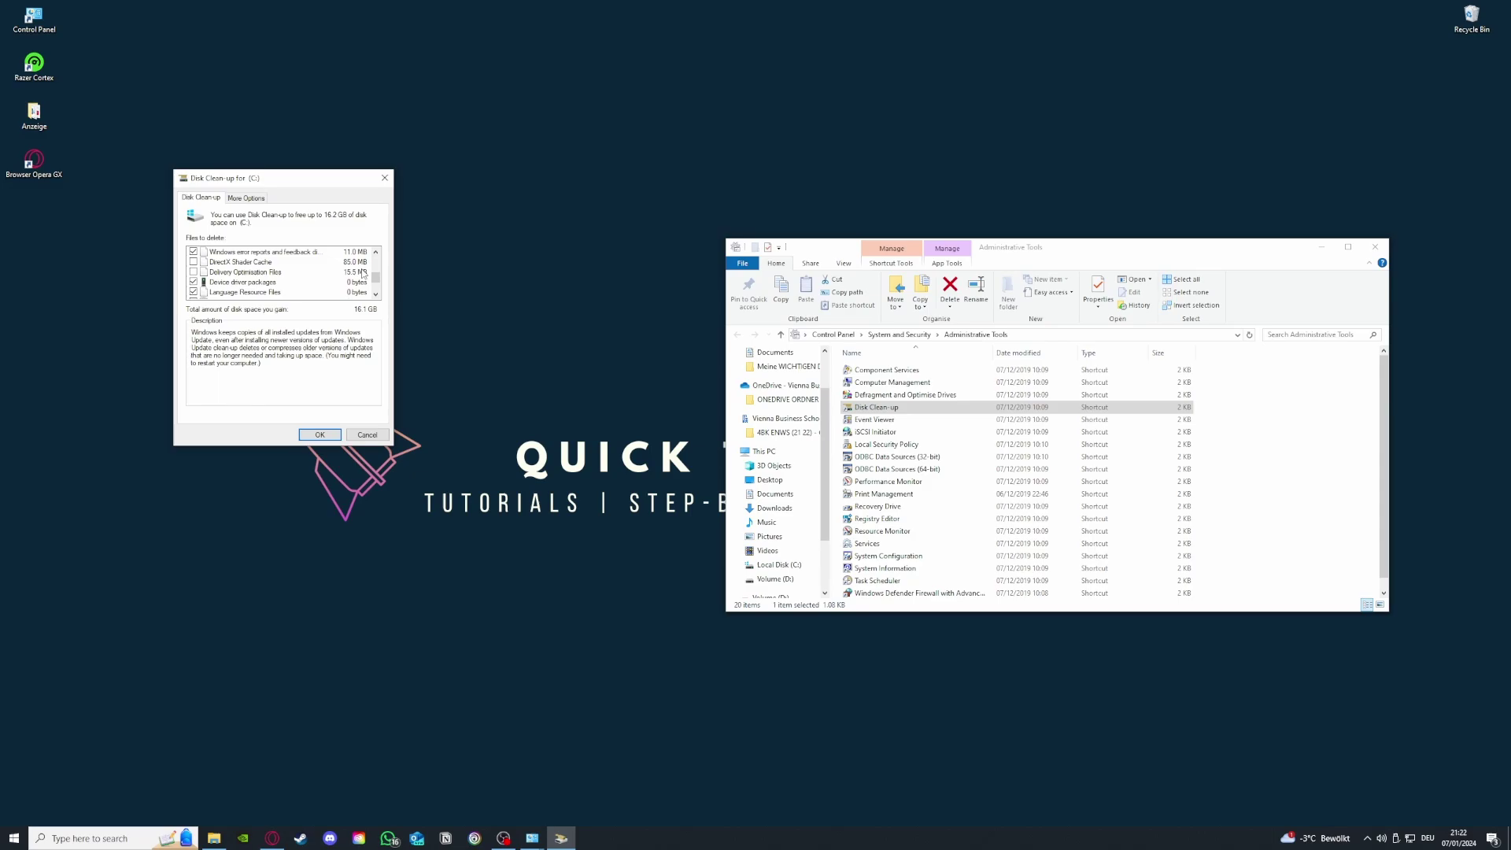
scroll(362, 270, down, 1)
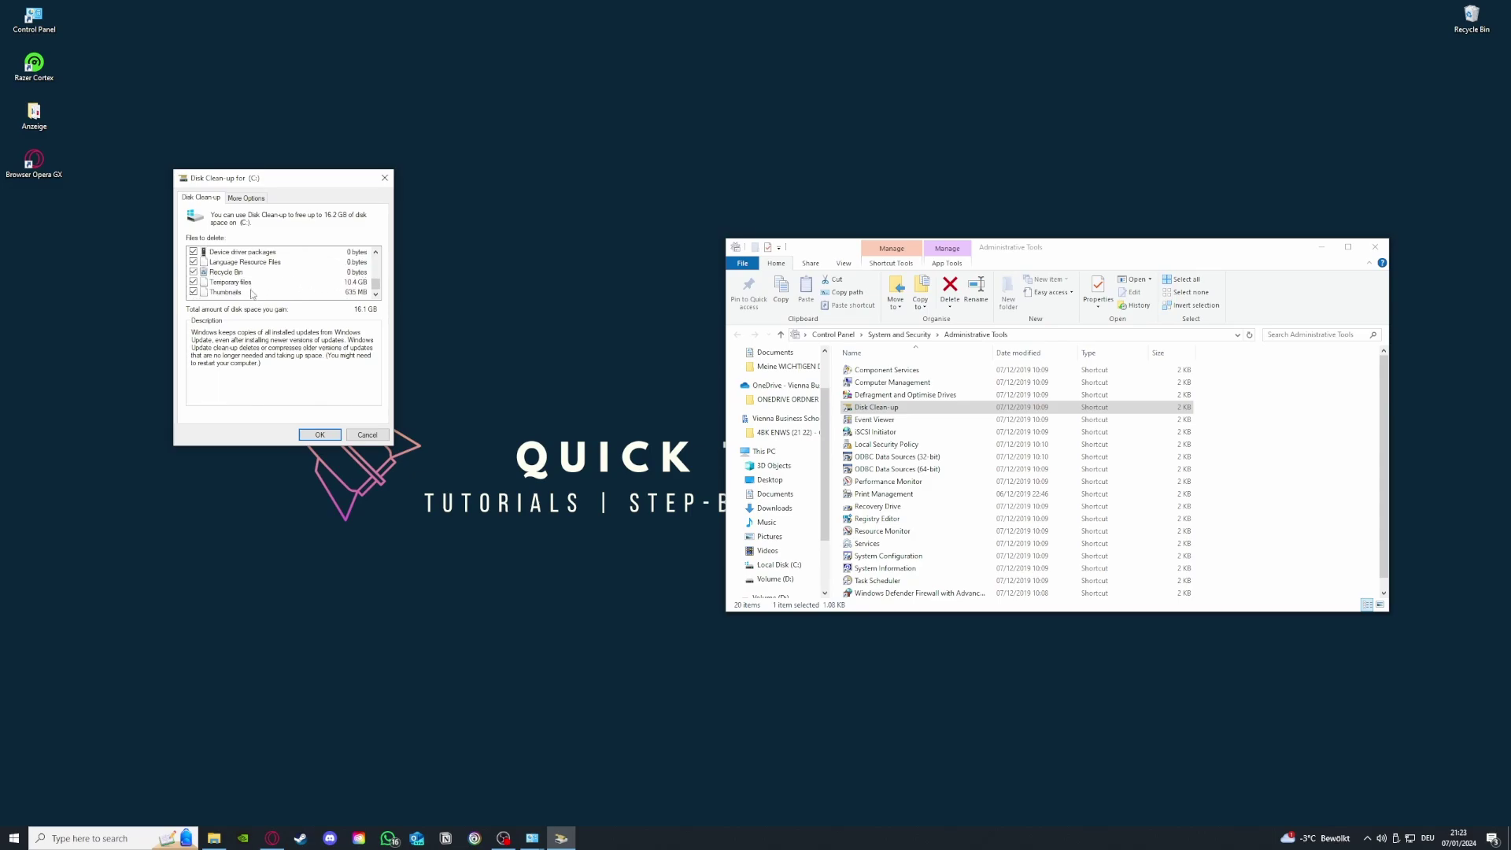
scroll(256, 295, up, 1)
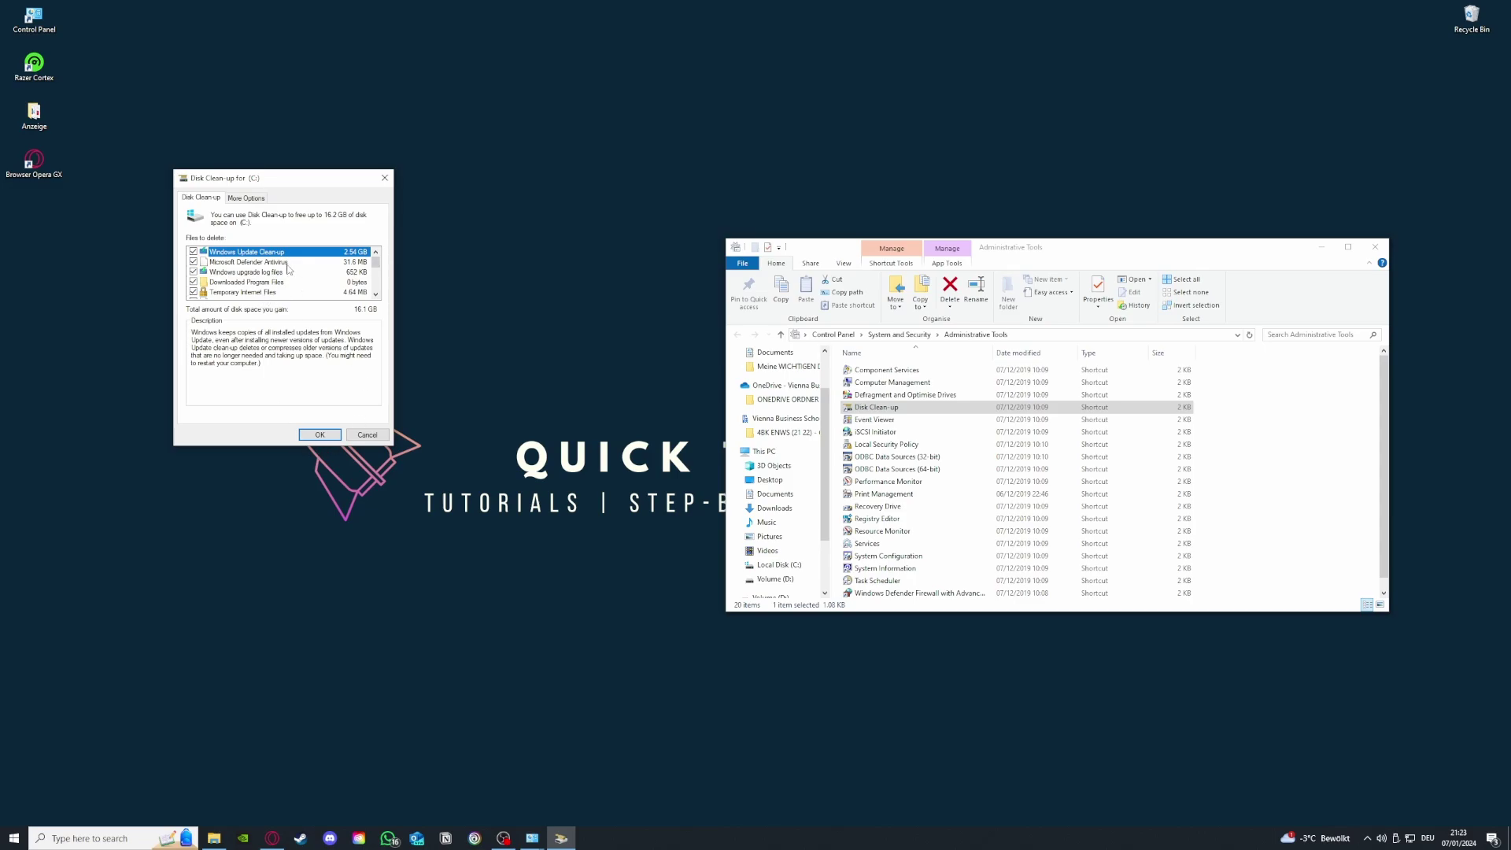
scroll(252, 281, down, 1)
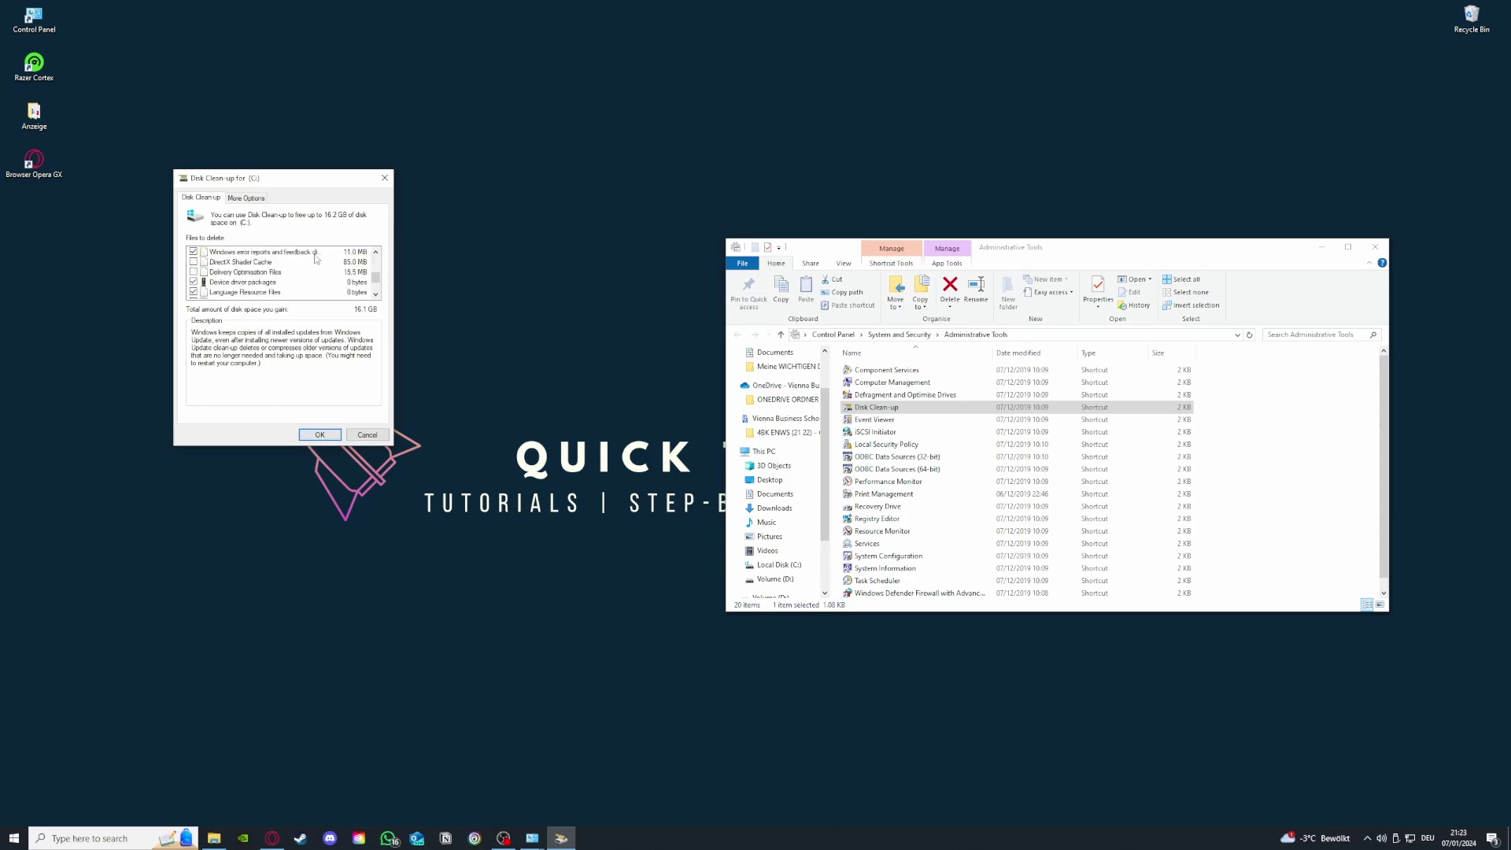
scroll(314, 272, up, 1)
scroll(326, 266, down, 2)
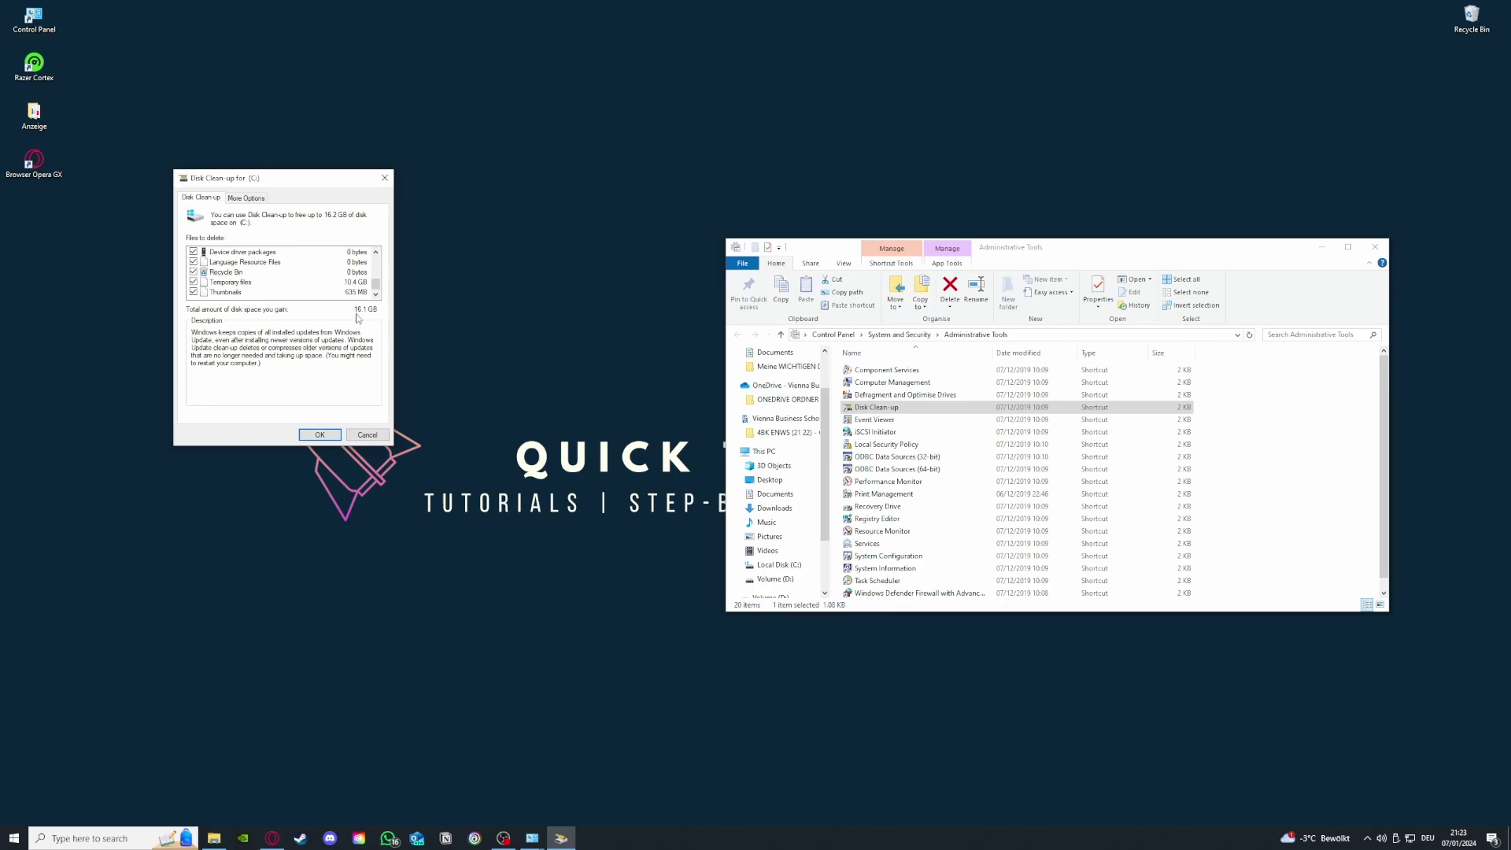
Step: Permanently delete the selected C: files, then close the System and Security and Administrative Tools windows
click(320, 435)
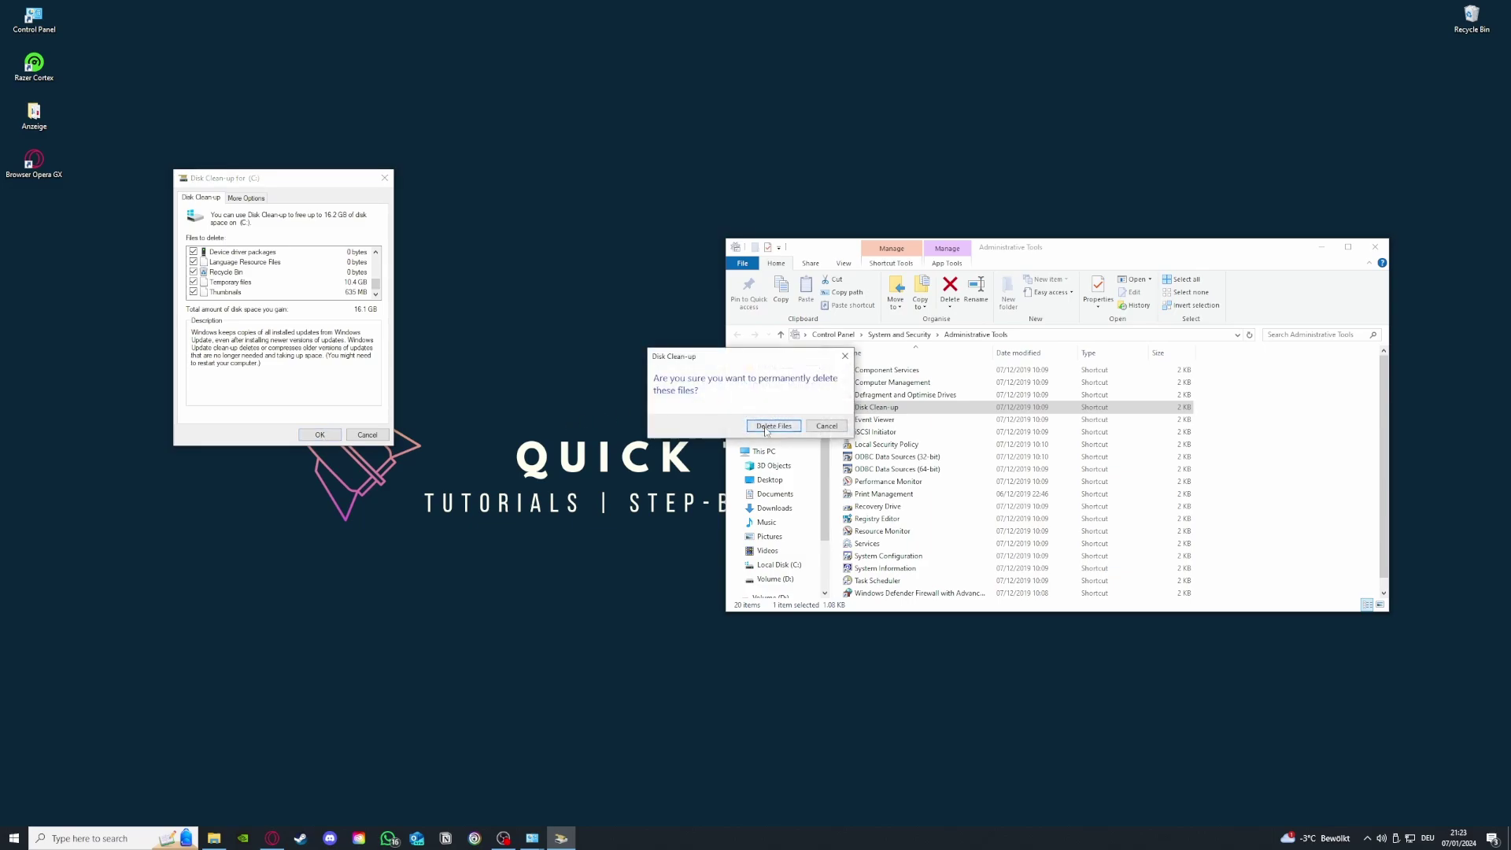
click(765, 425)
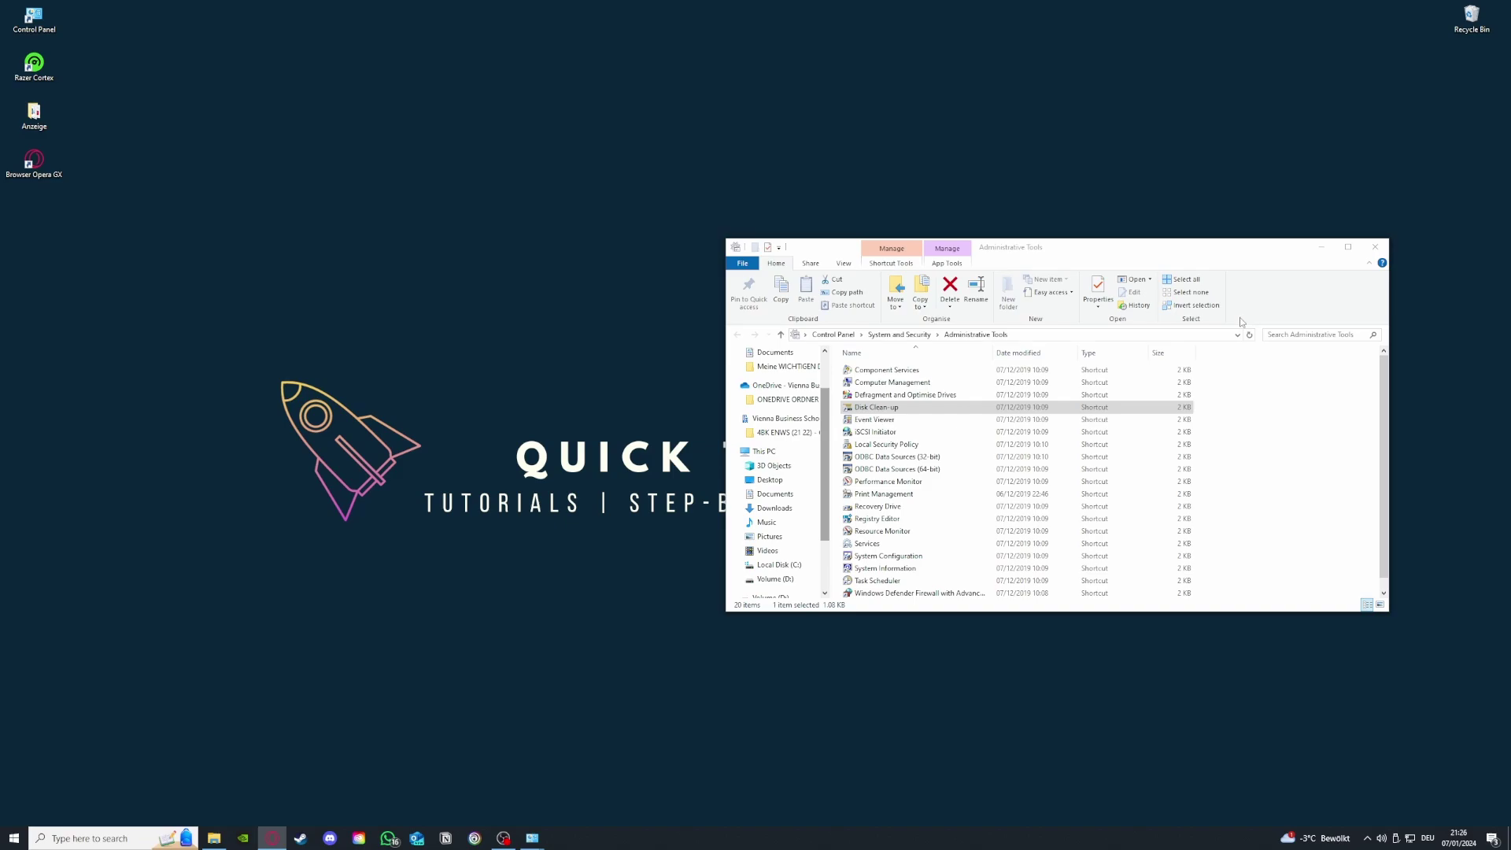
click(1220, 244)
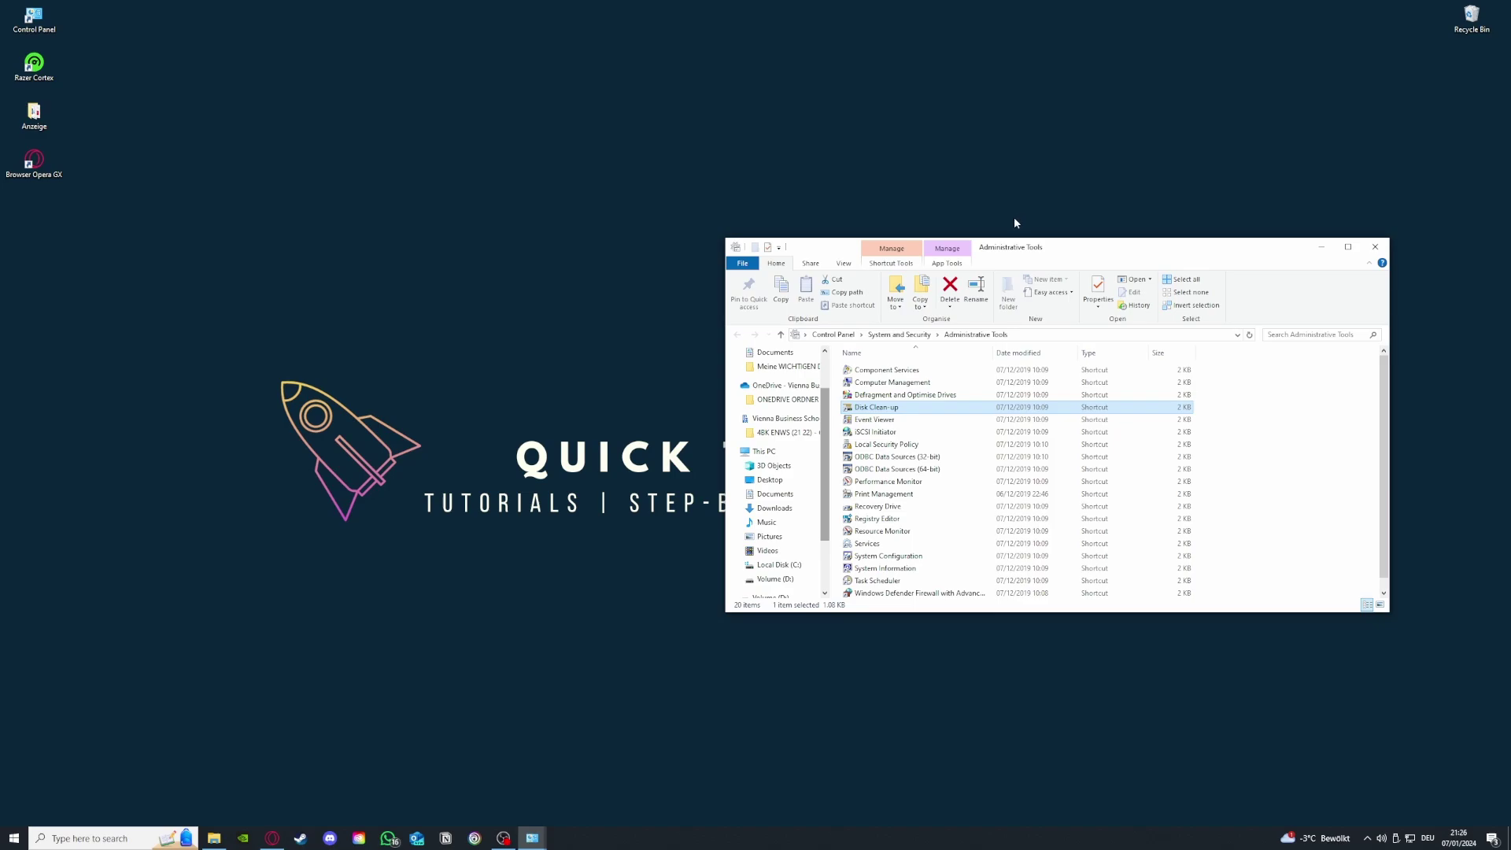
drag(1046, 237, 982, 217)
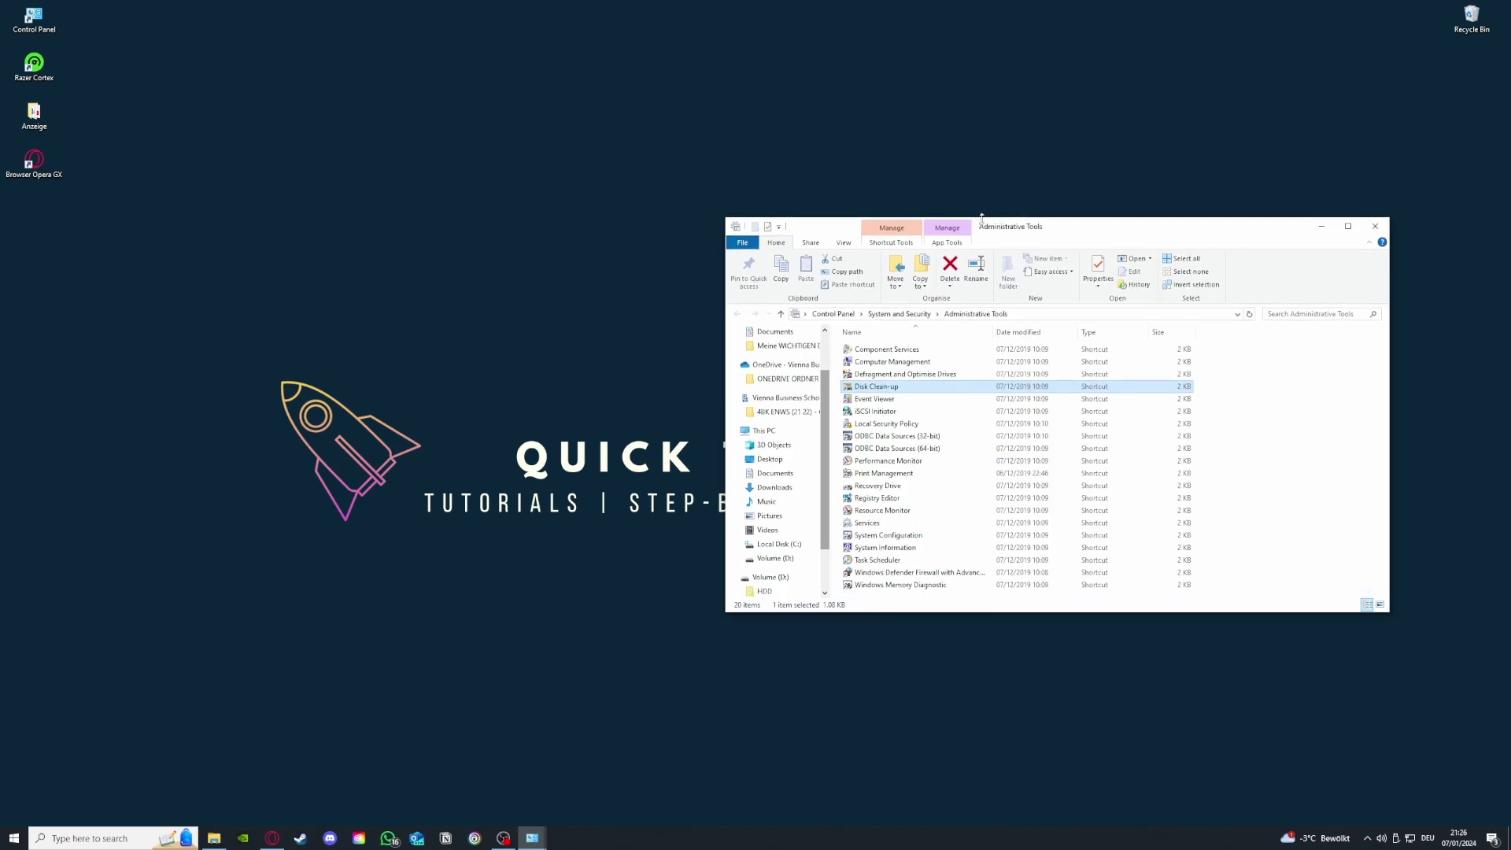
drag(1148, 237, 861, 213)
drag(1102, 259, 973, 259)
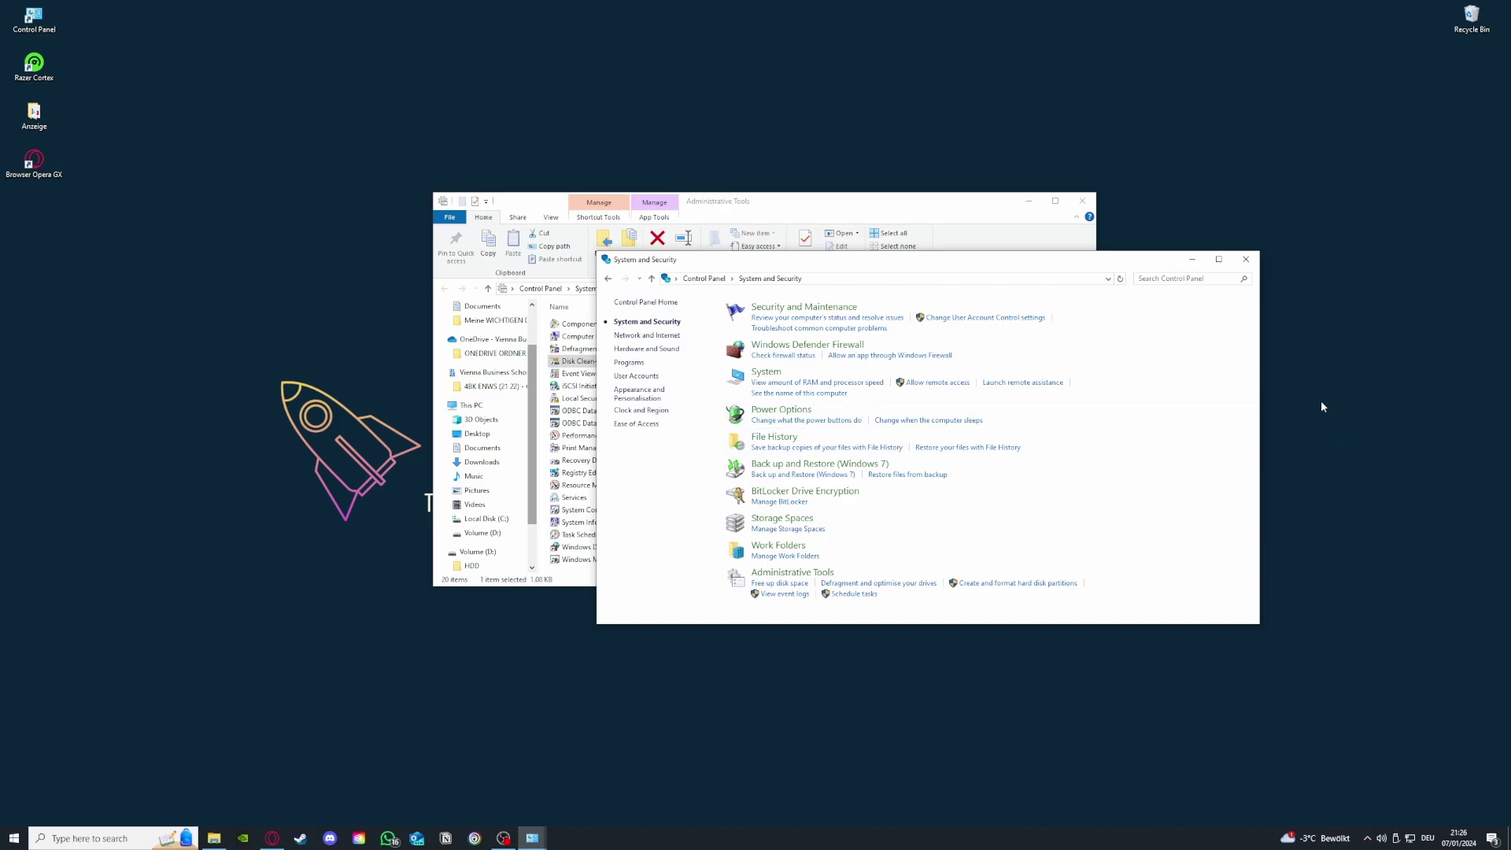
click(1245, 259)
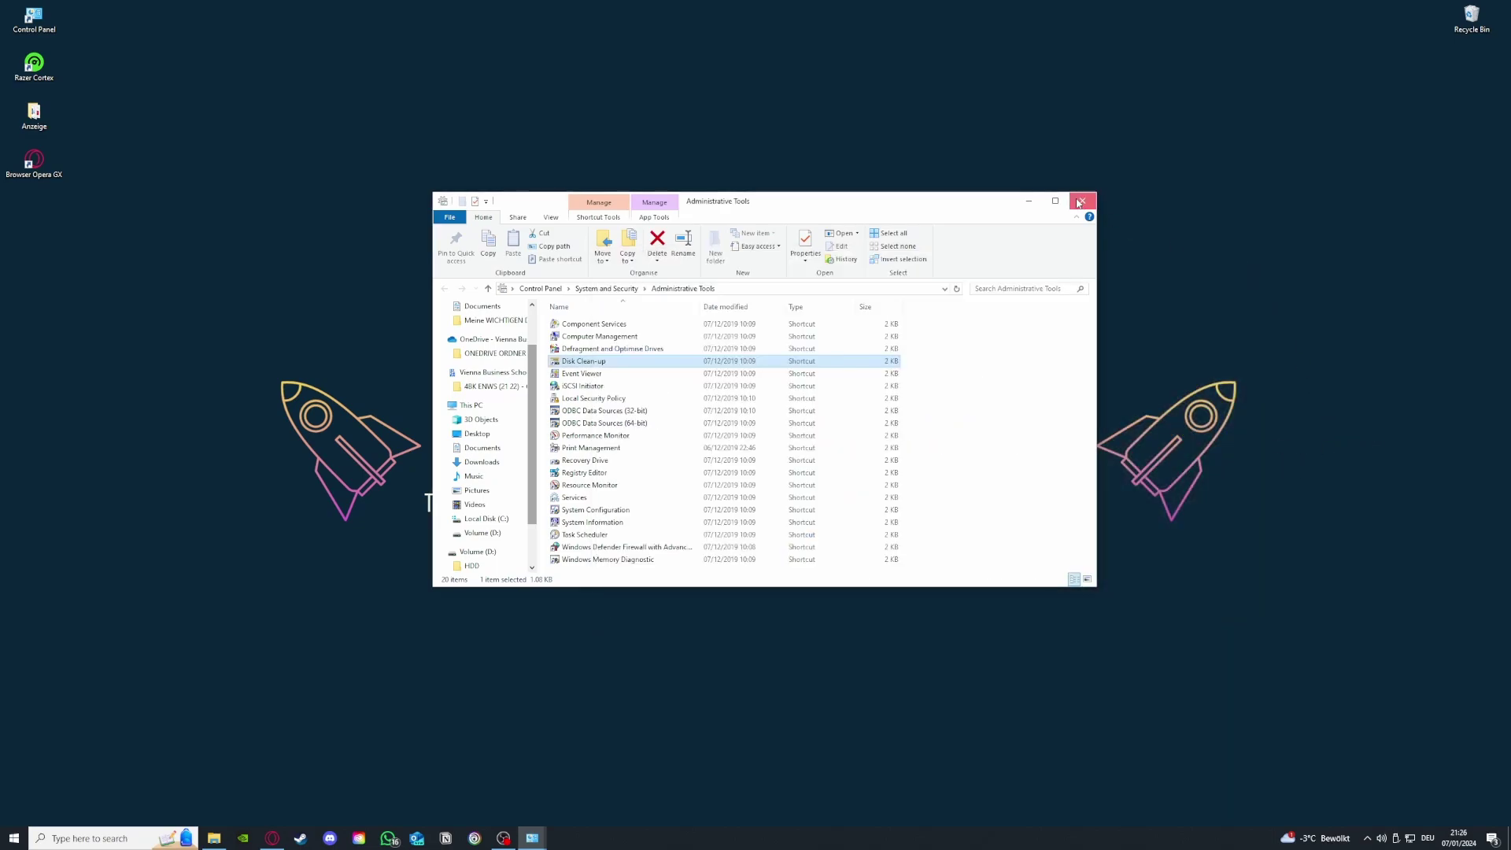
click(1081, 200)
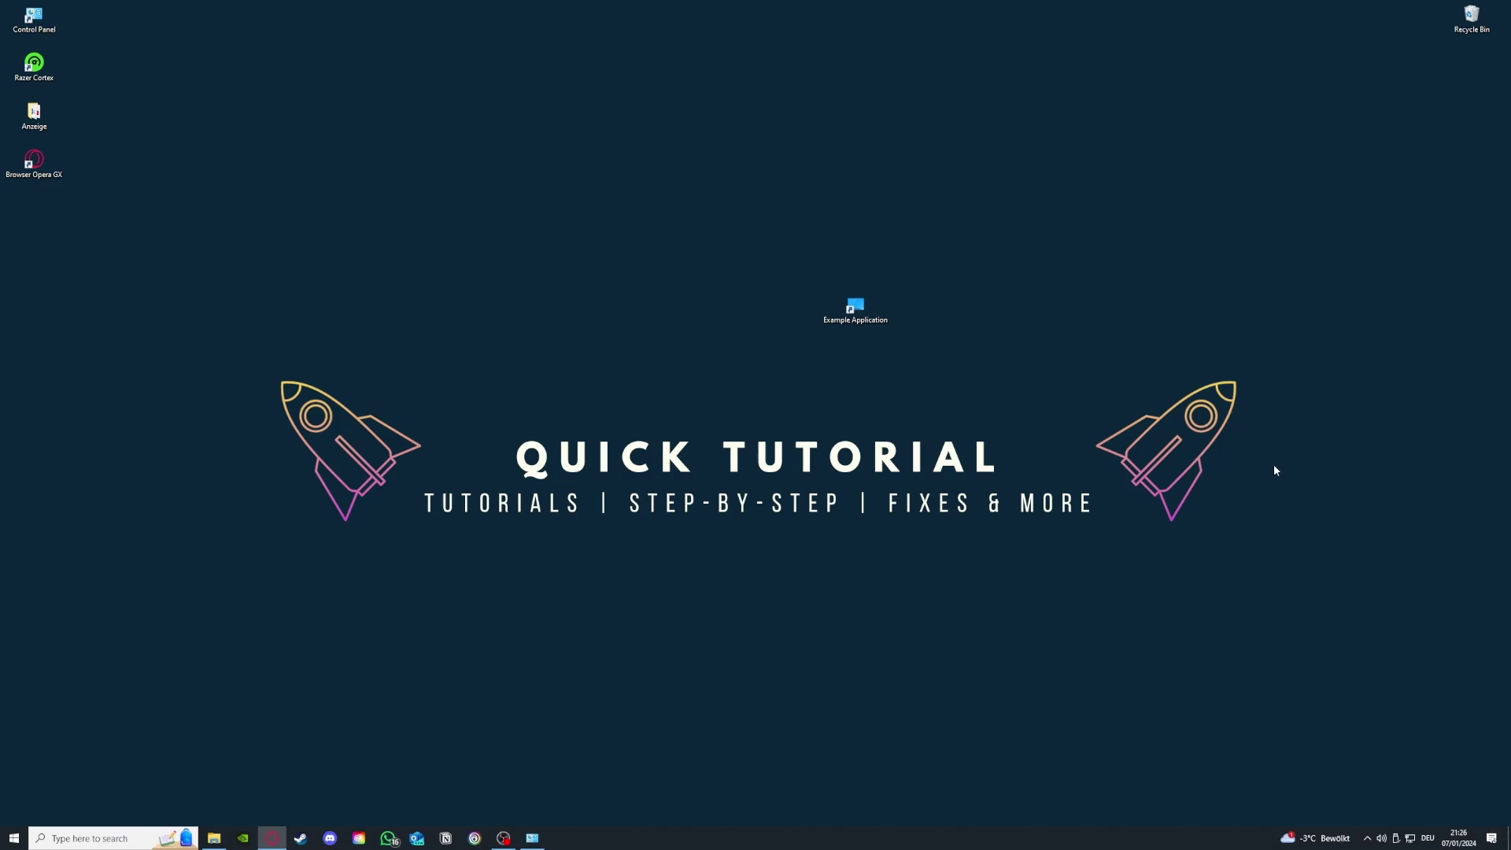